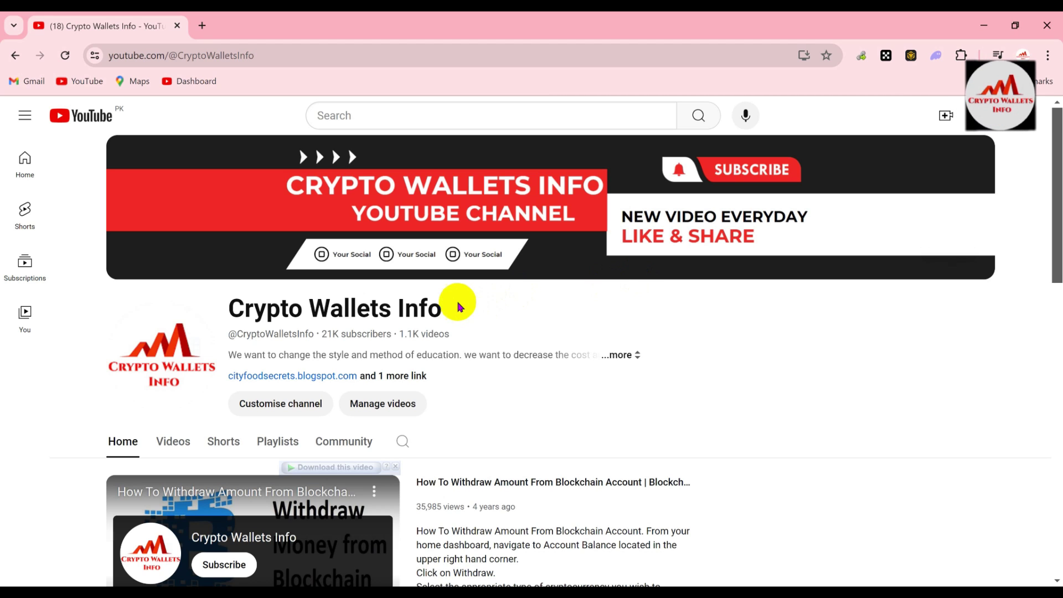
Open the Crypto Wallets Info channel's Videos tab and scroll to its latest Phantom and OKX uploads
{"action": "left_click_drag", "start_coordinate": [442, 304], "coordinate": [231, 299]}
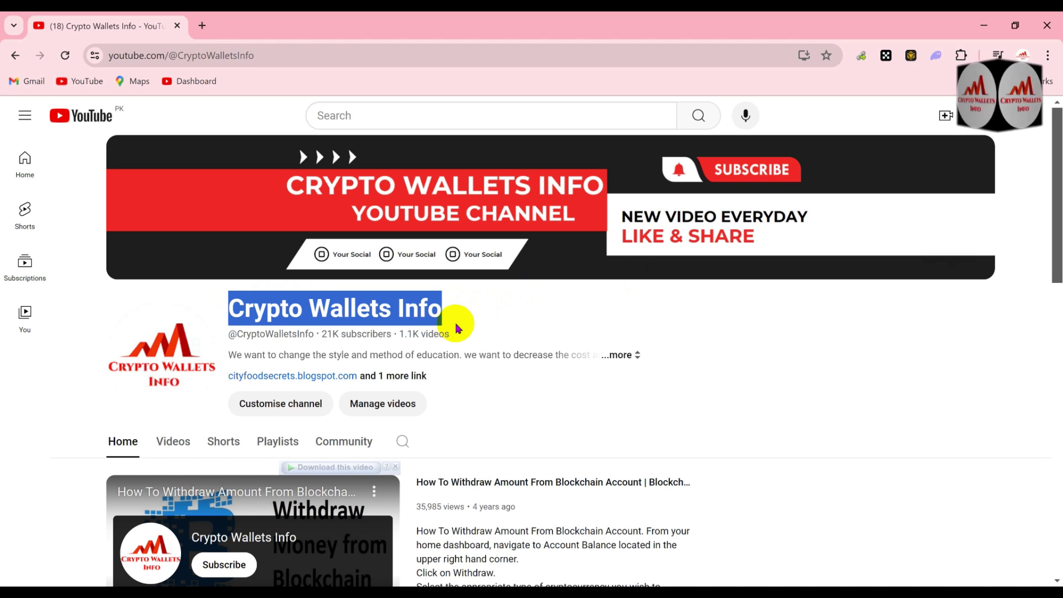
{"action": "left_click", "coordinate": [467, 308]}
{"action": "mouse_move", "coordinate": [983, 215]}
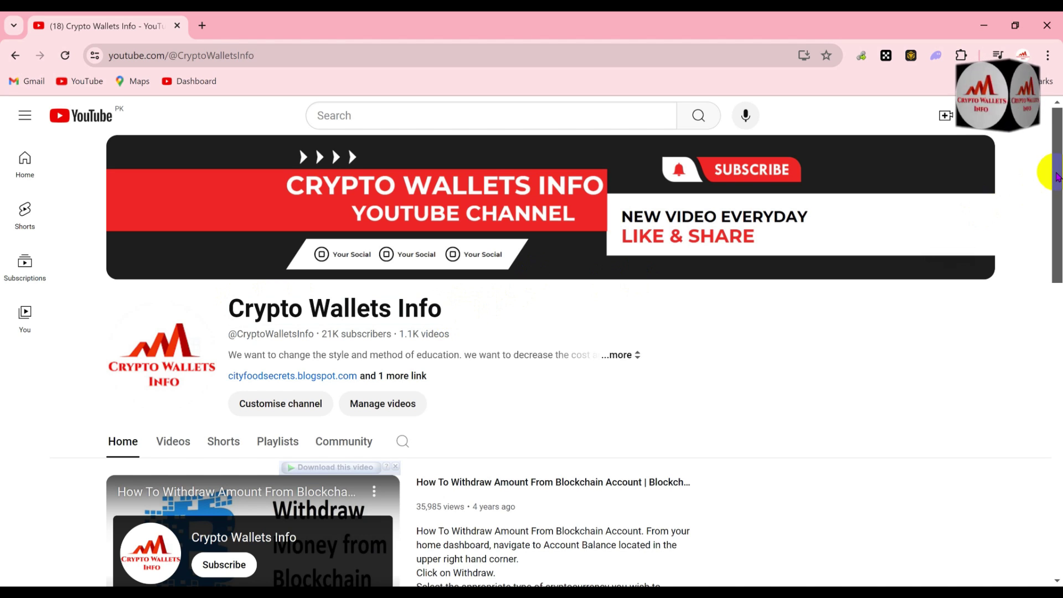
{"action": "left_click_drag", "start_coordinate": [1057, 170], "coordinate": [1047, 518]}
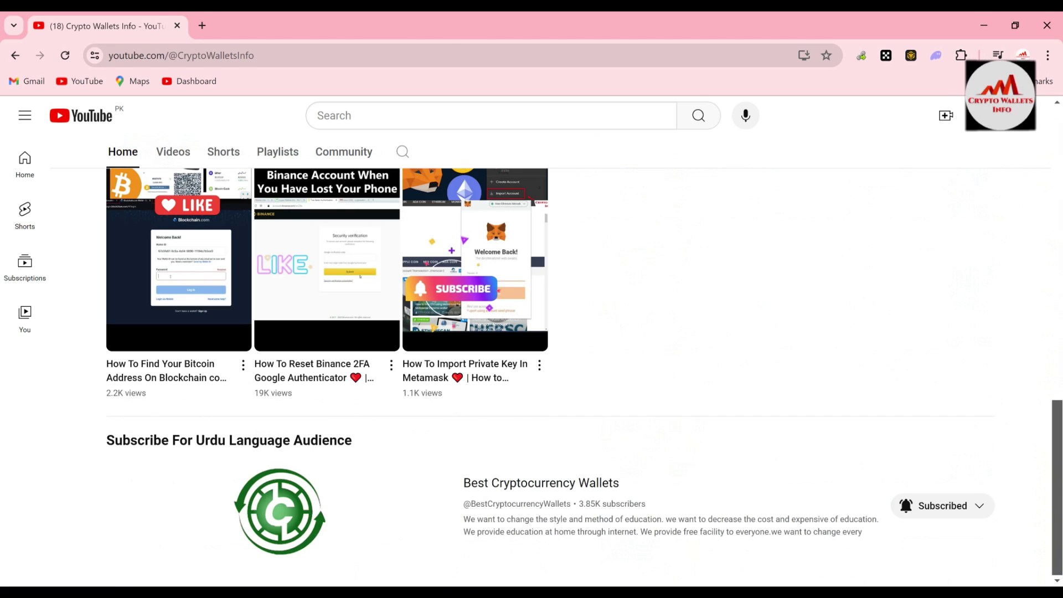
{"action": "left_click_drag", "start_coordinate": [1051, 467], "coordinate": [1052, 176]}
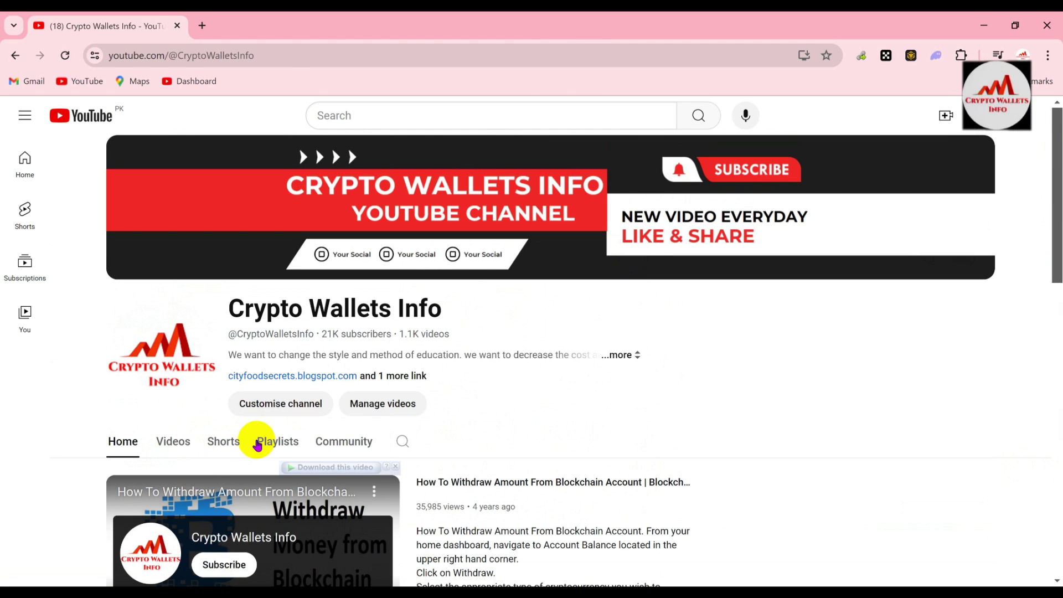
{"action": "left_click", "coordinate": [170, 445]}
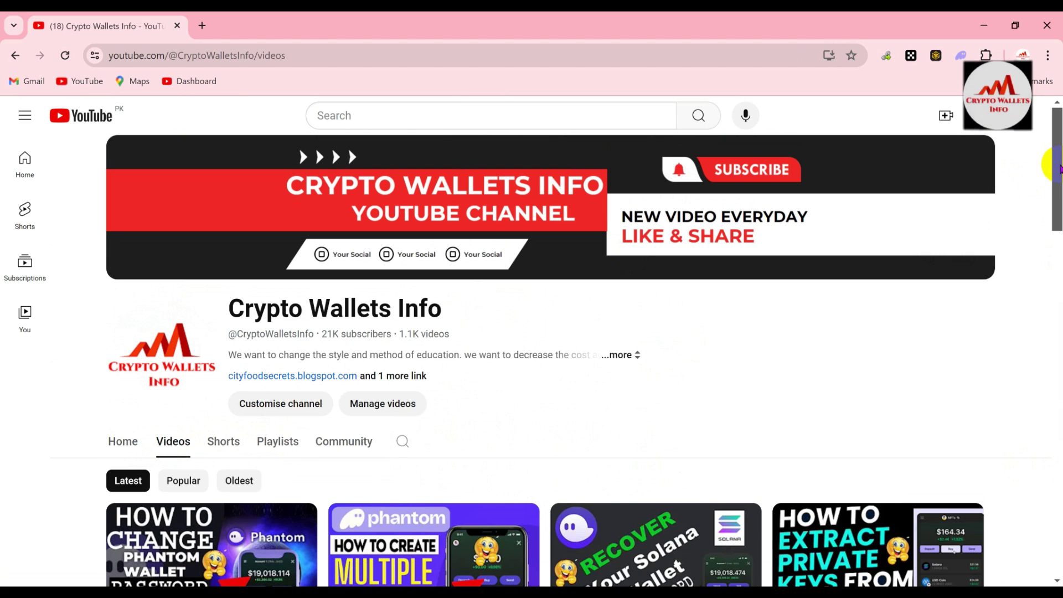
{"action": "left_click_drag", "start_coordinate": [1055, 166], "coordinate": [1056, 217]}
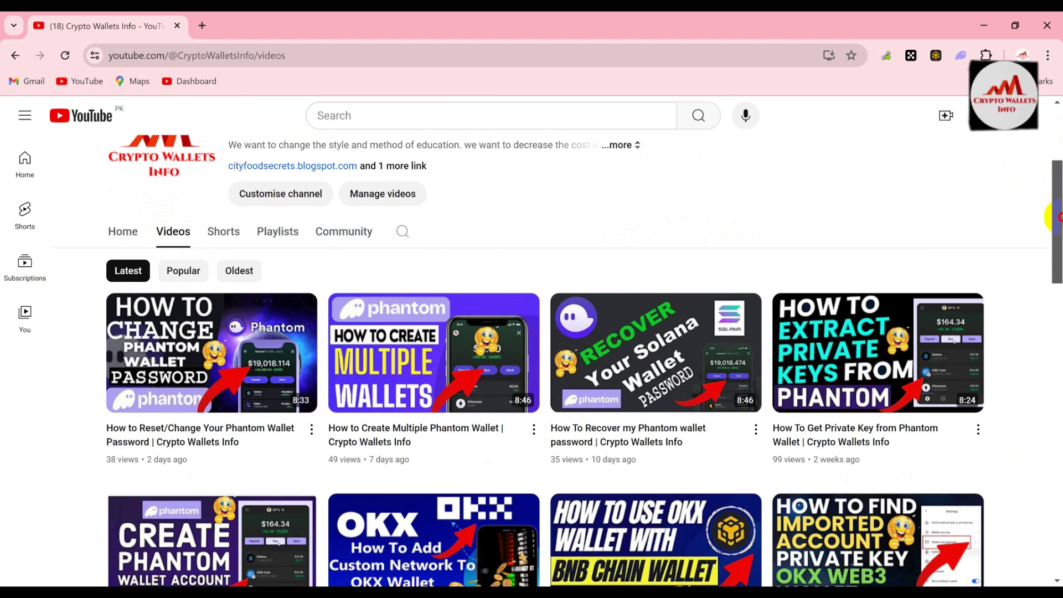
{"action": "left_click_drag", "start_coordinate": [1058, 217], "coordinate": [1059, 242]}
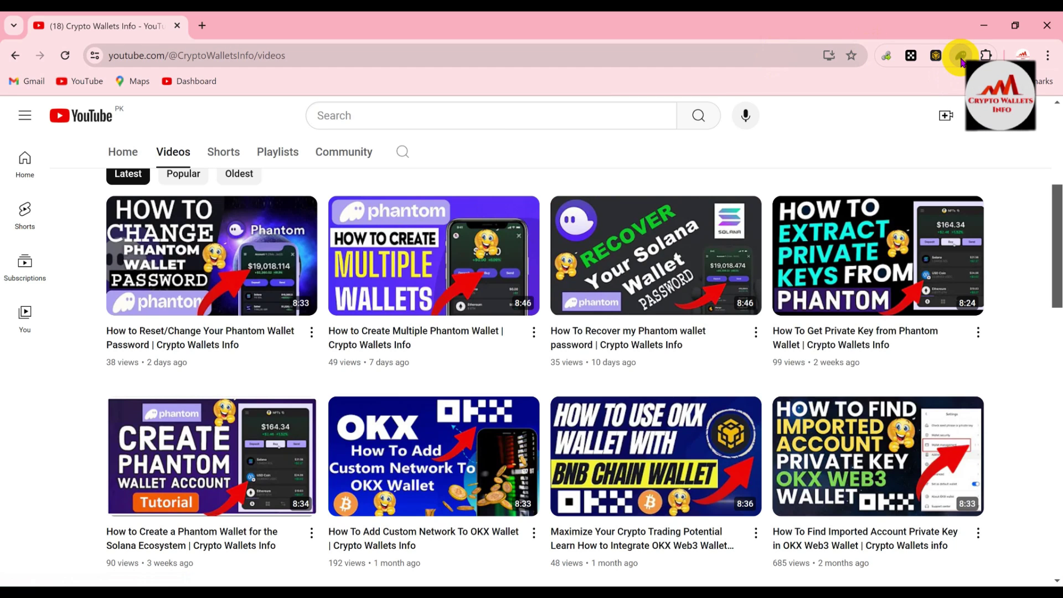
Unlock the Phantom extension with the wallet password and dismiss the buy-crypto banner
{"action": "left_click", "coordinate": [962, 58]}
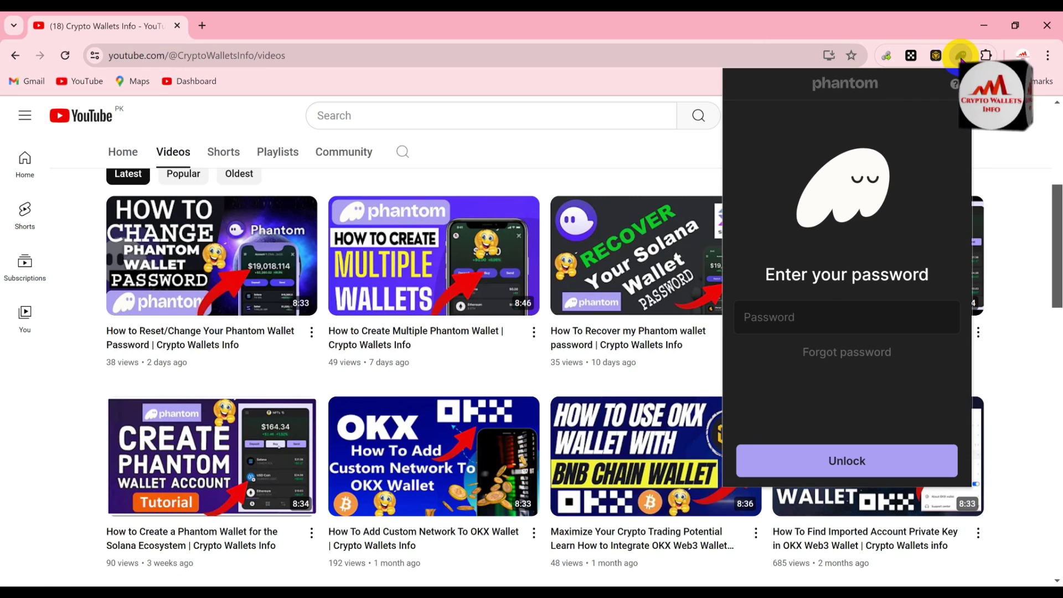
{"action": "left_click", "coordinate": [815, 306]}
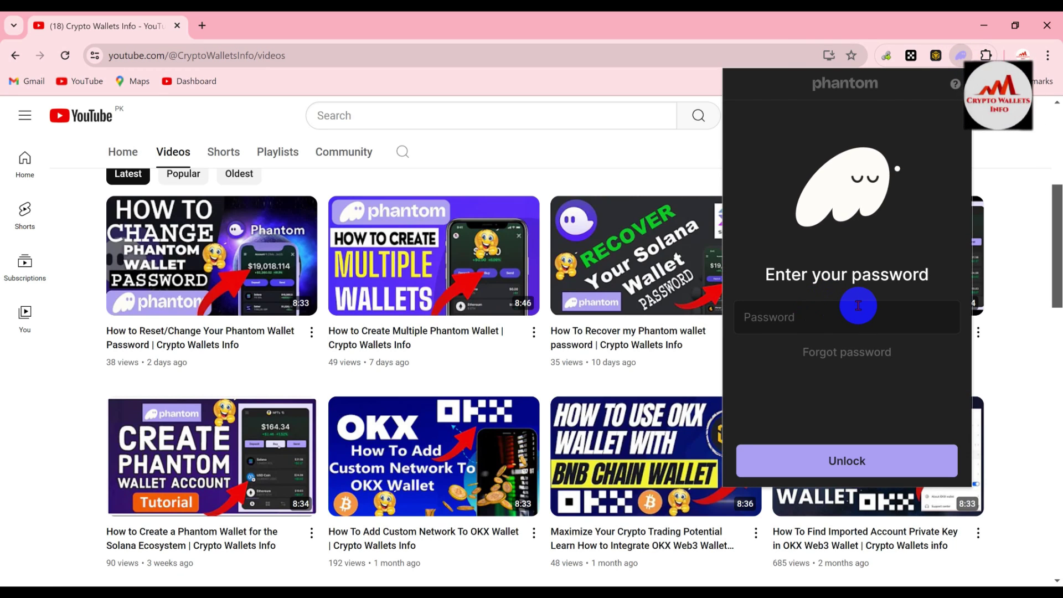
{"action": "type", "text": "abcdefghijklmno"}
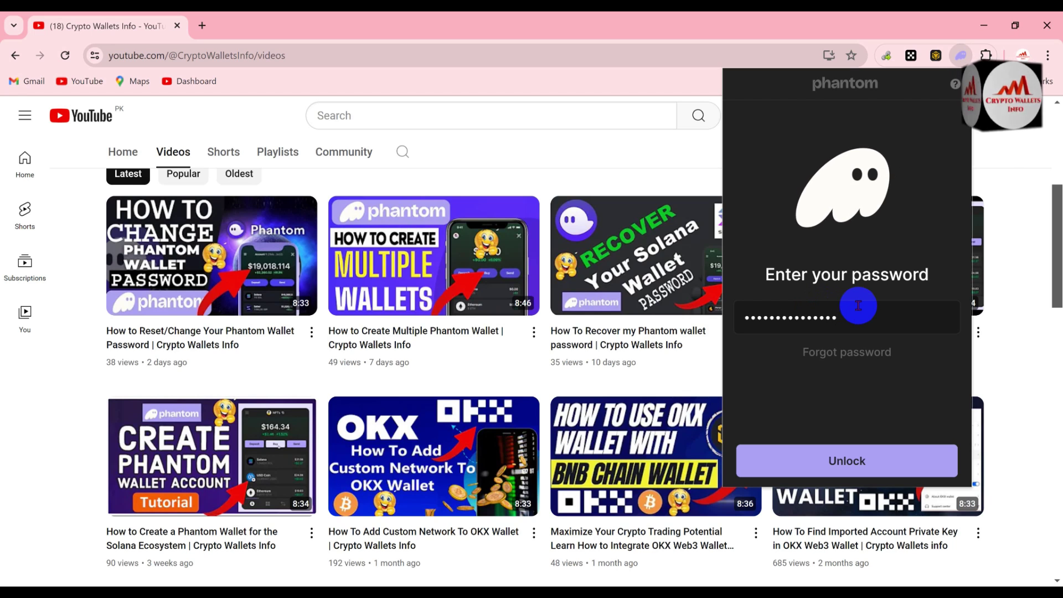
{"action": "left_click", "coordinate": [868, 453]}
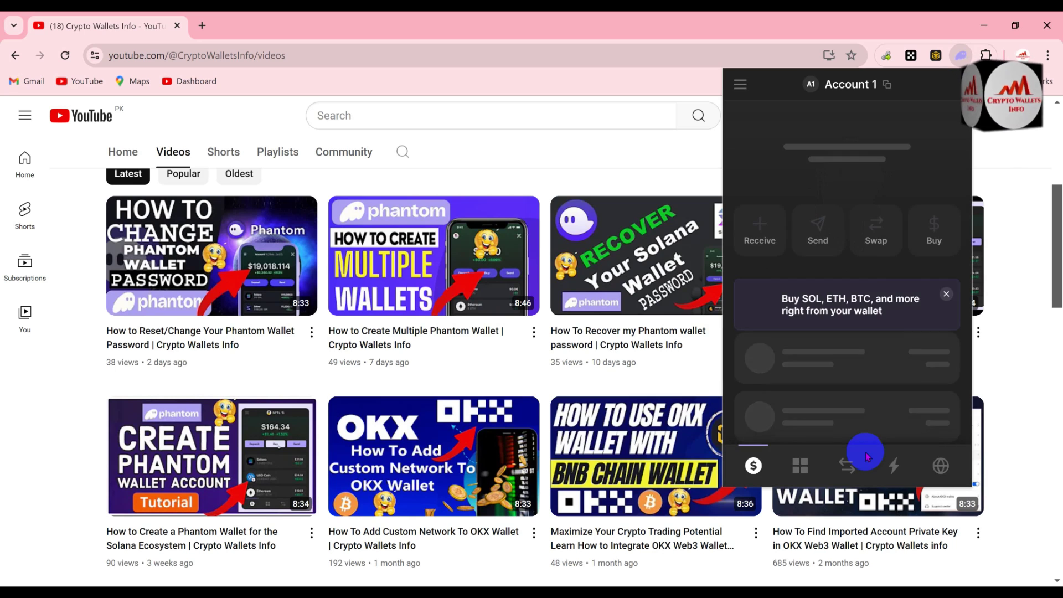
{"action": "left_click", "coordinate": [947, 294]}
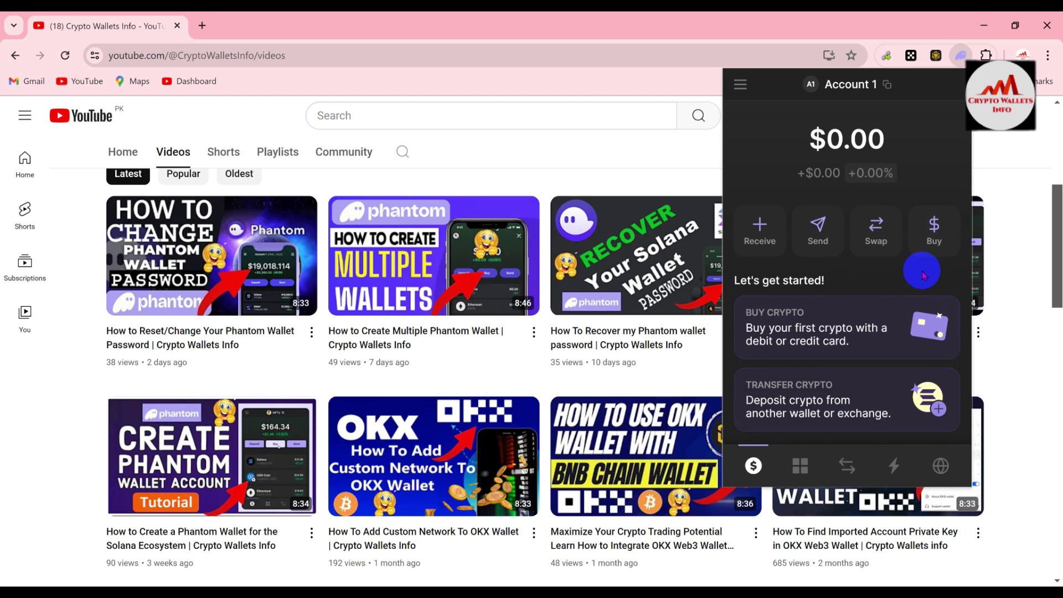
{"action": "mouse_move", "coordinate": [842, 88]}
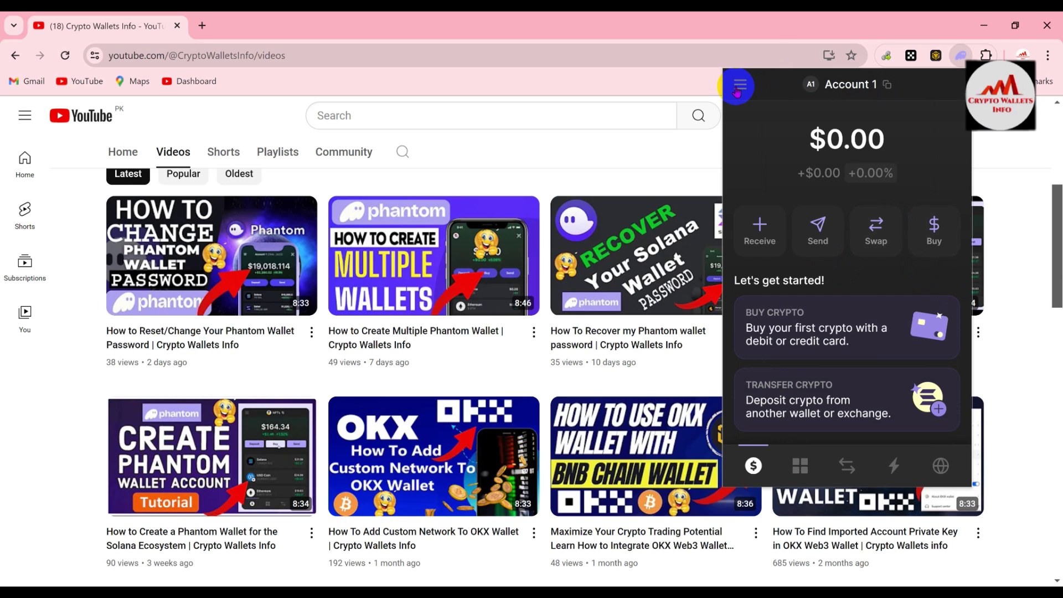
Go through Manage Accounts and Add / Connect Wallet to the Import Private Key form
{"action": "left_click", "coordinate": [738, 87]}
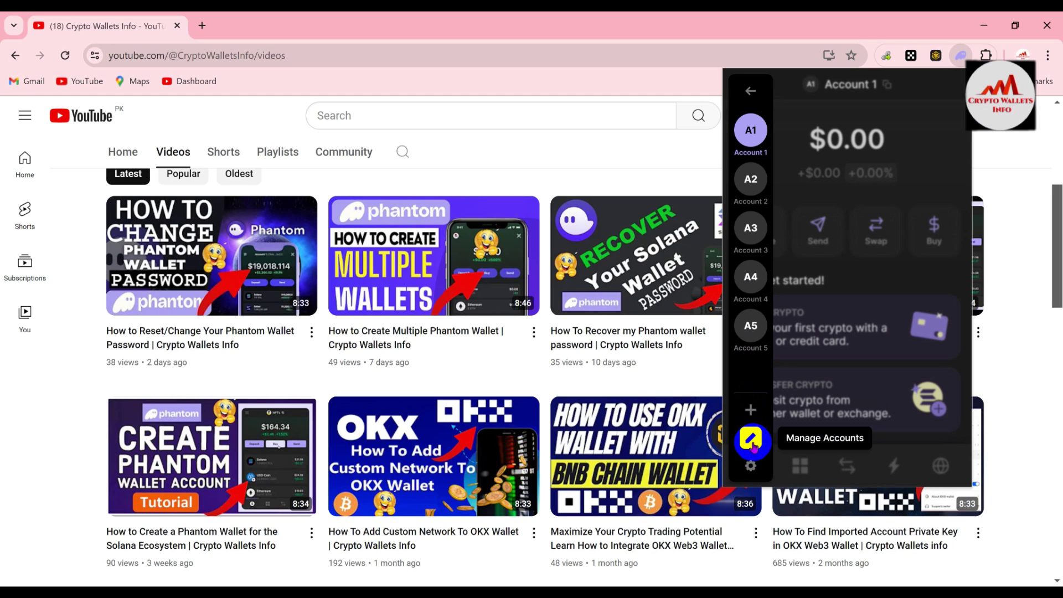
{"action": "left_click", "coordinate": [752, 449]}
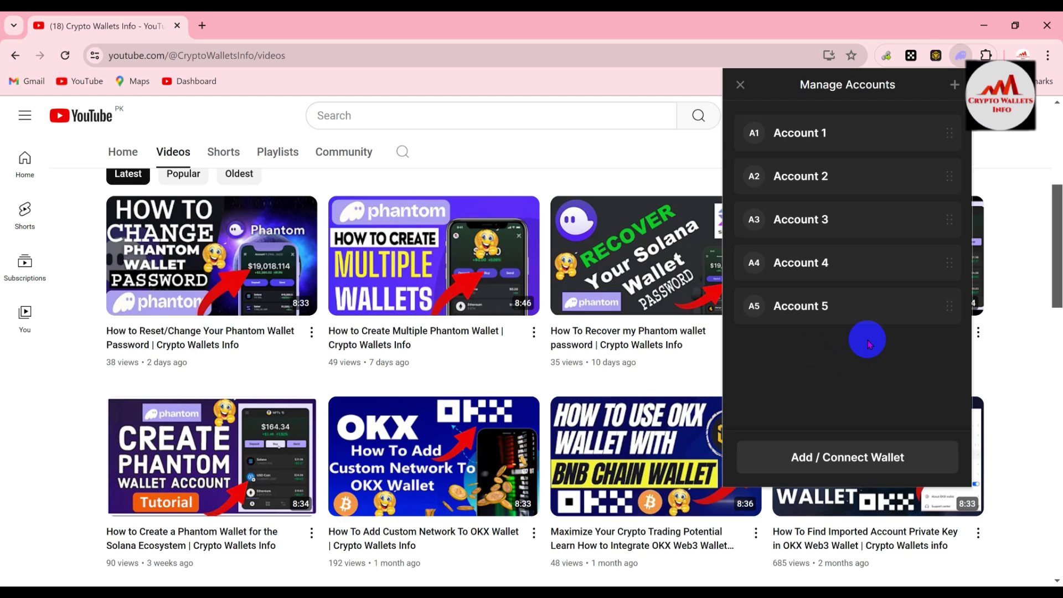
{"action": "left_click", "coordinate": [860, 471]}
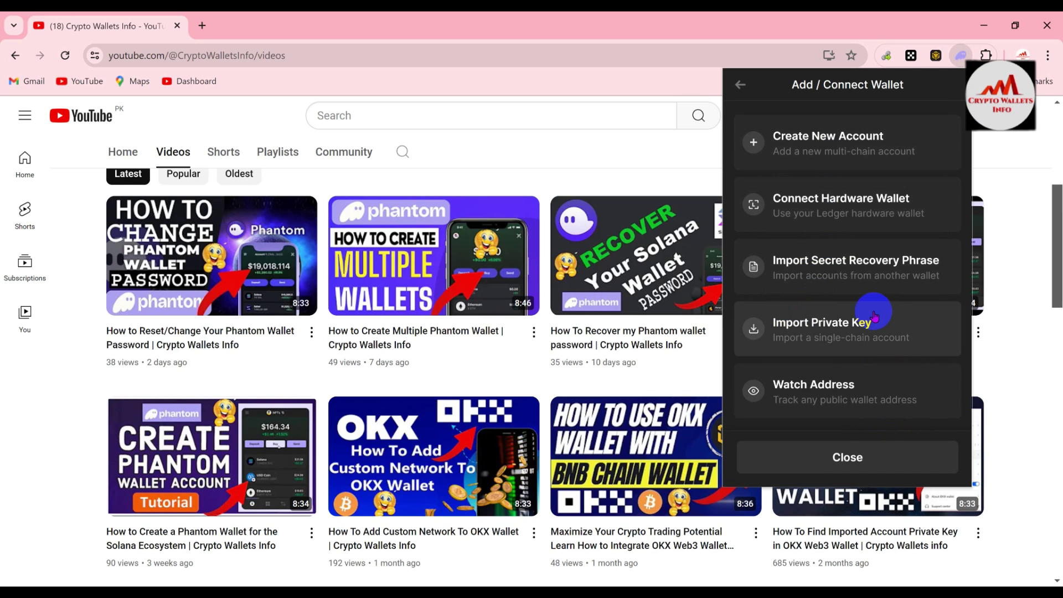
{"action": "left_click", "coordinate": [854, 322]}
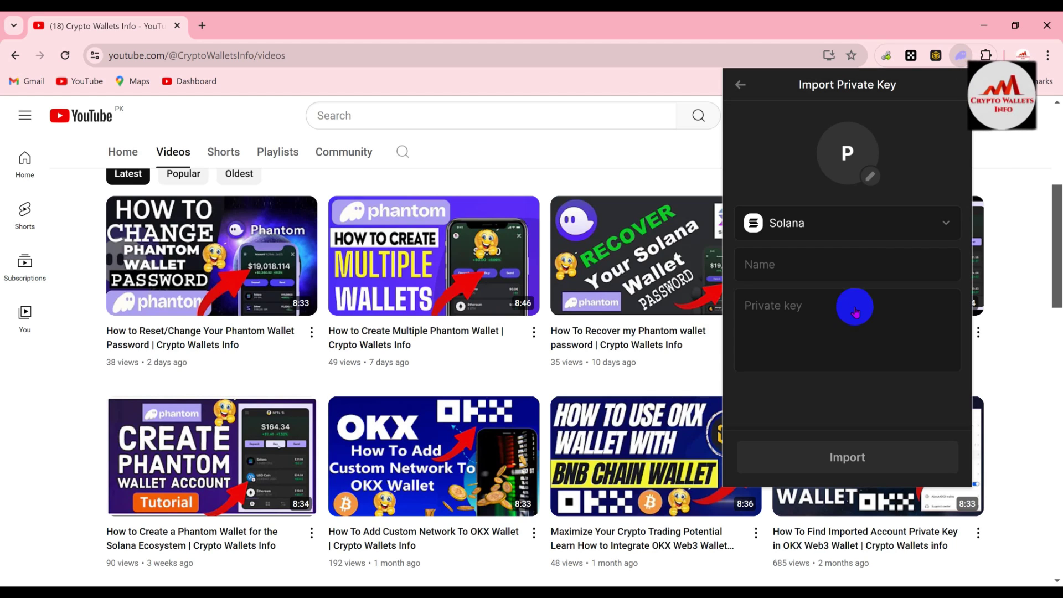
Set the private-key import network to Ethereum, then close the Phantom popup
{"action": "left_click", "coordinate": [948, 222]}
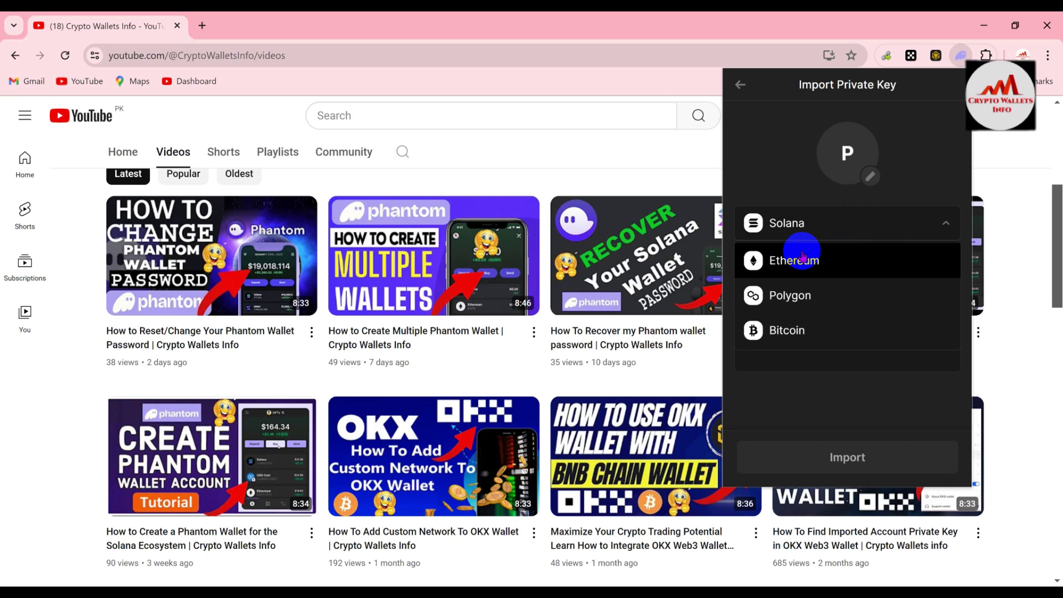
{"action": "left_click", "coordinate": [802, 257]}
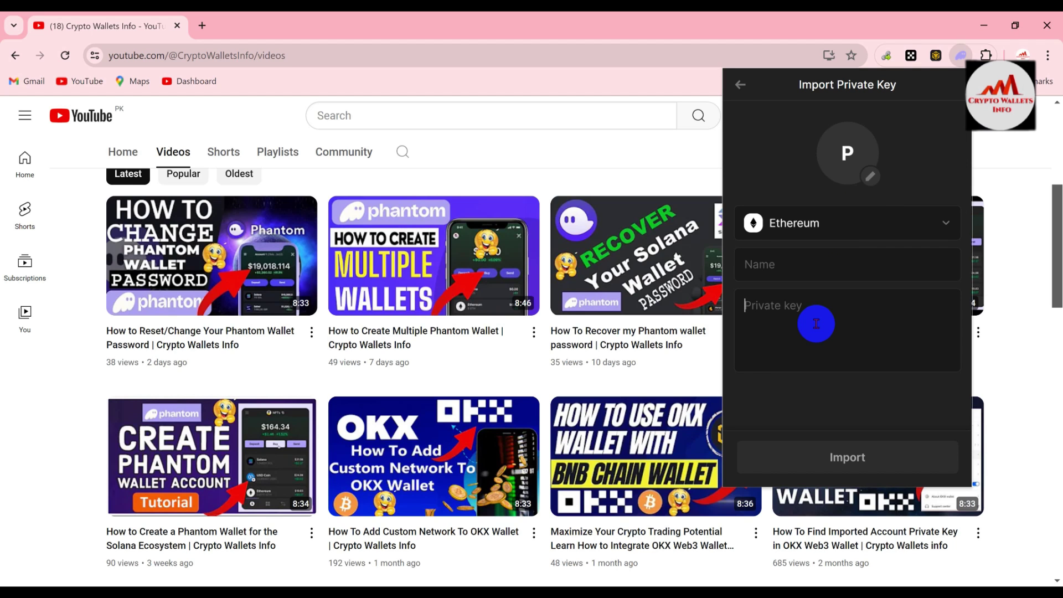
{"action": "left_click", "coordinate": [911, 55]}
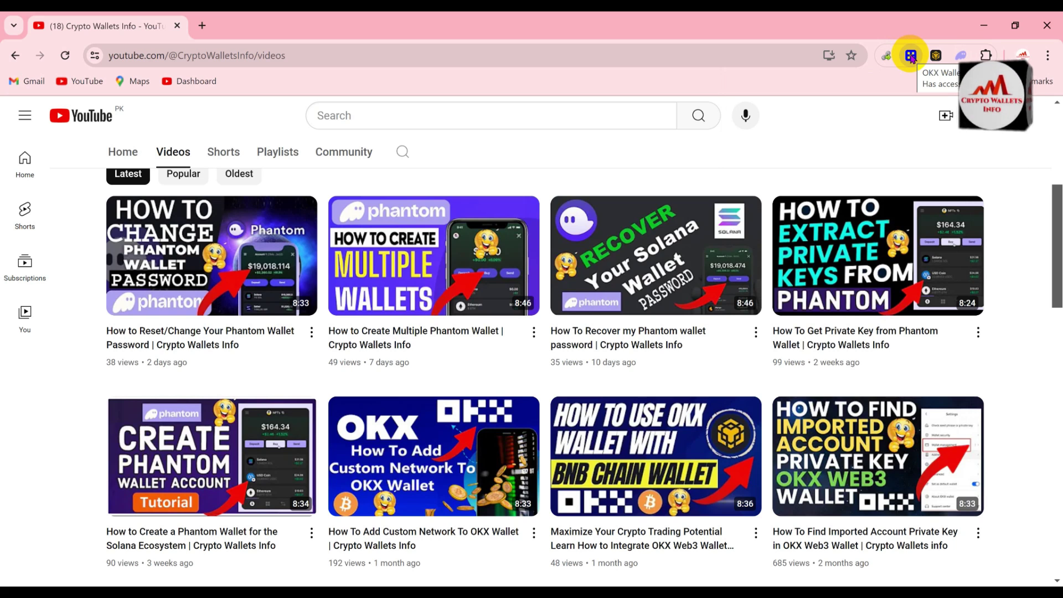
Unlock the OKX Wallet extension with its password to reach Account 01's $0.00 home view
{"action": "left_click", "coordinate": [911, 55]}
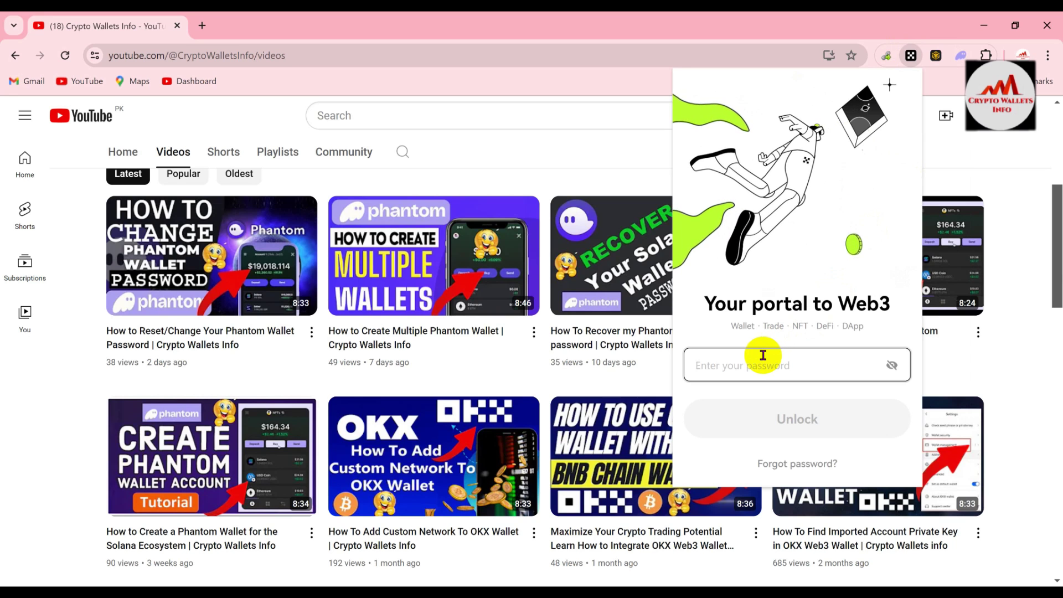
{"action": "type", "text": "******"}
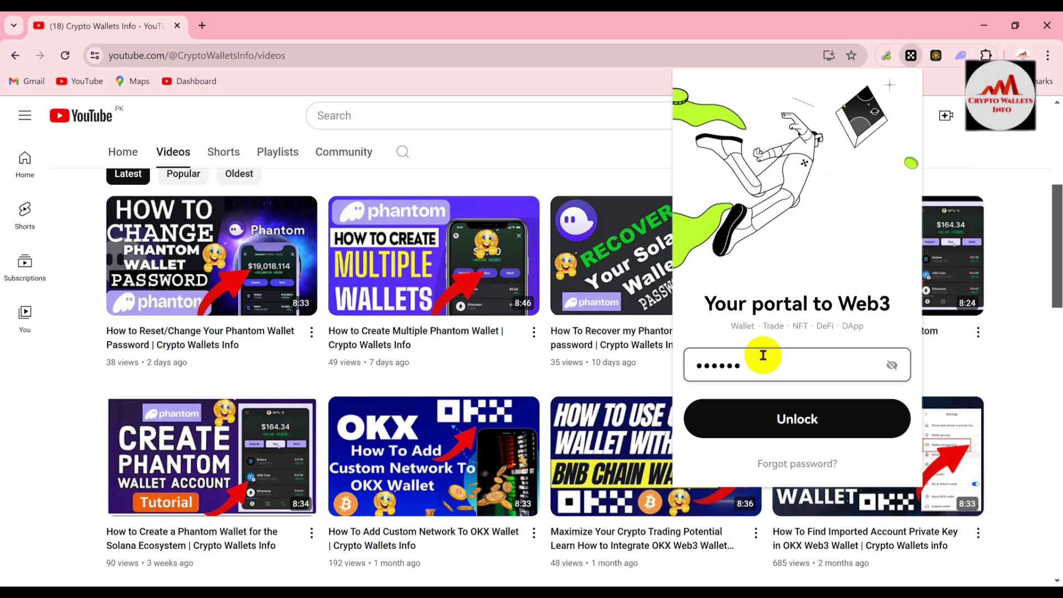
{"action": "type", "text": "*******"}
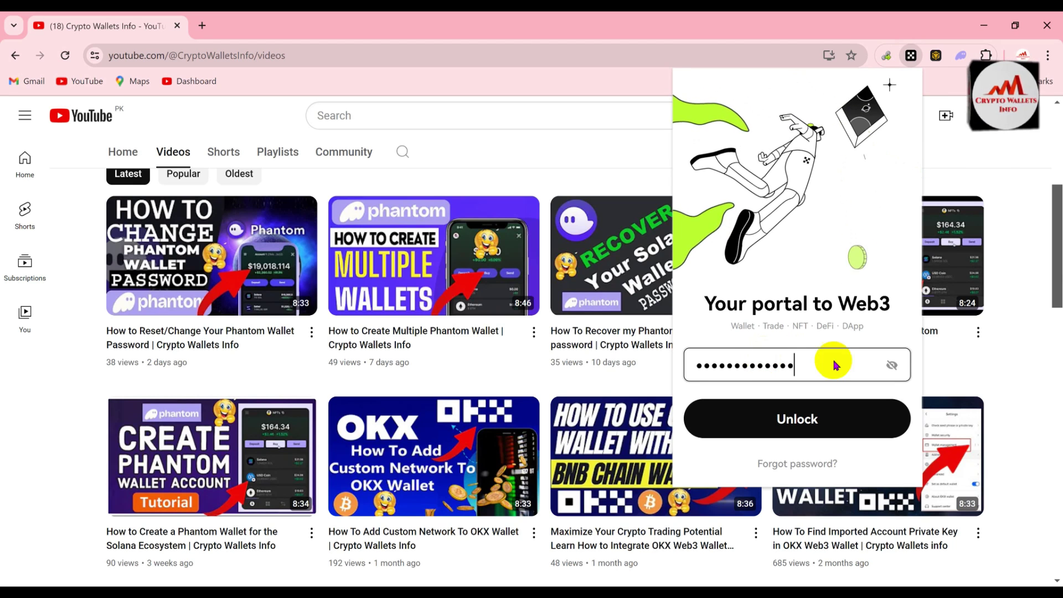
{"action": "left_click", "coordinate": [826, 424]}
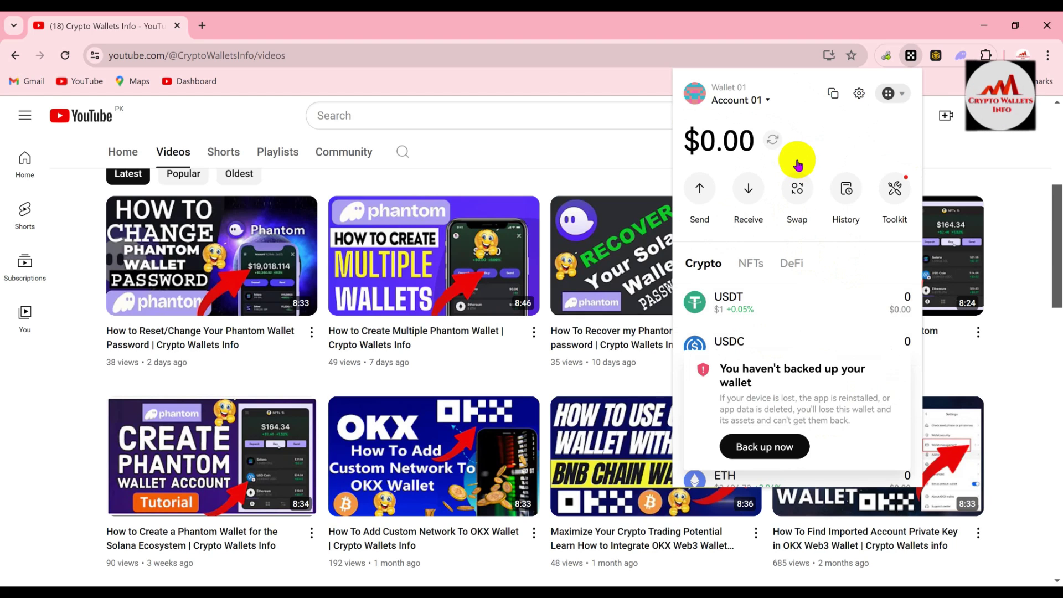
Open Account 01's private-key view from the account editor and confirm the wallet password
{"action": "left_click", "coordinate": [770, 98]}
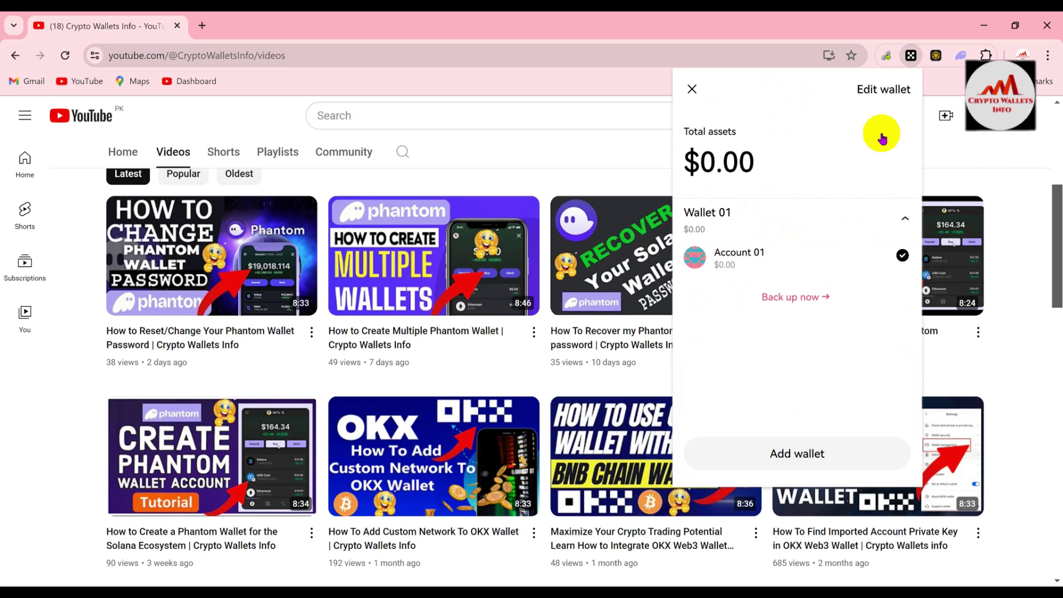
{"action": "left_click", "coordinate": [885, 92]}
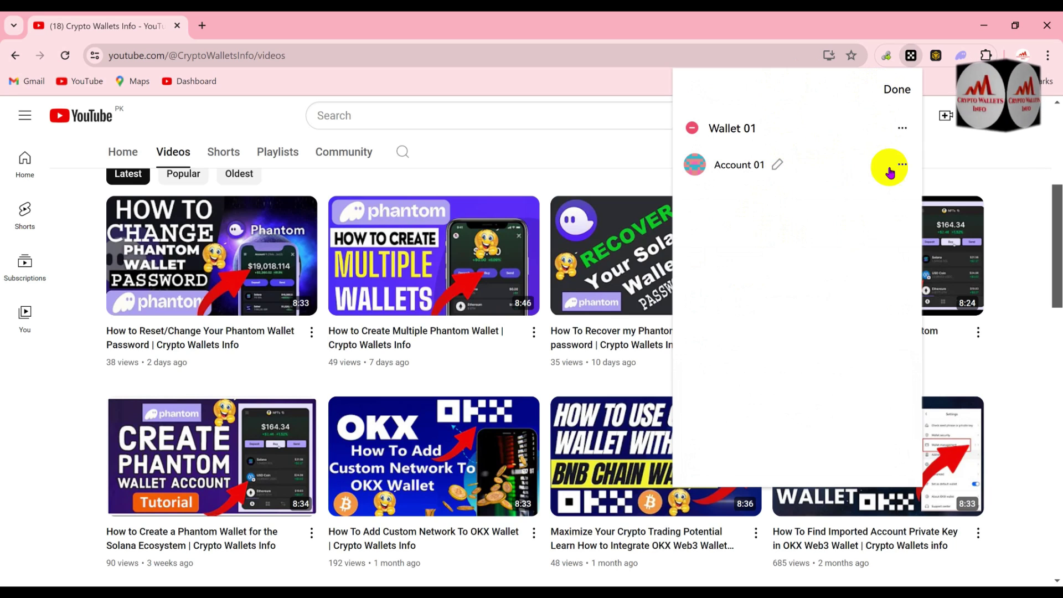
{"action": "left_click", "coordinate": [901, 164]}
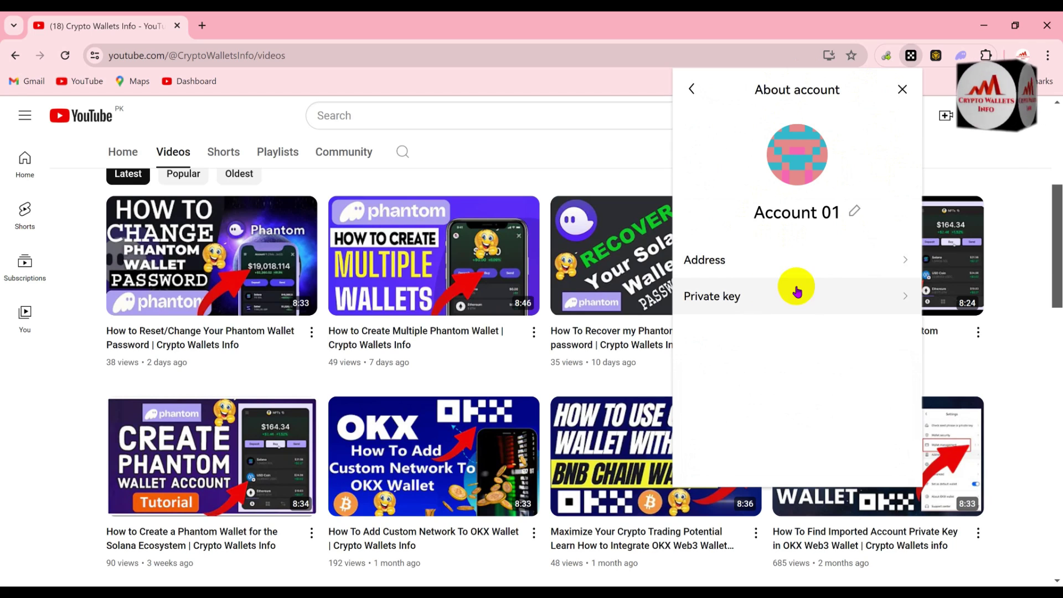
{"action": "left_click", "coordinate": [824, 294]}
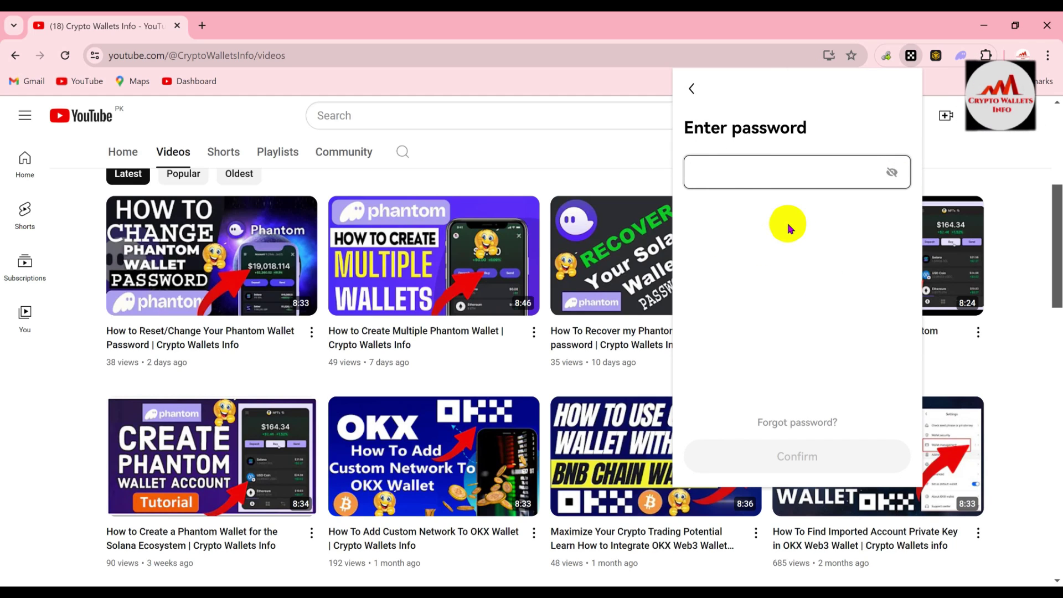
{"action": "type", "text": "12345"}
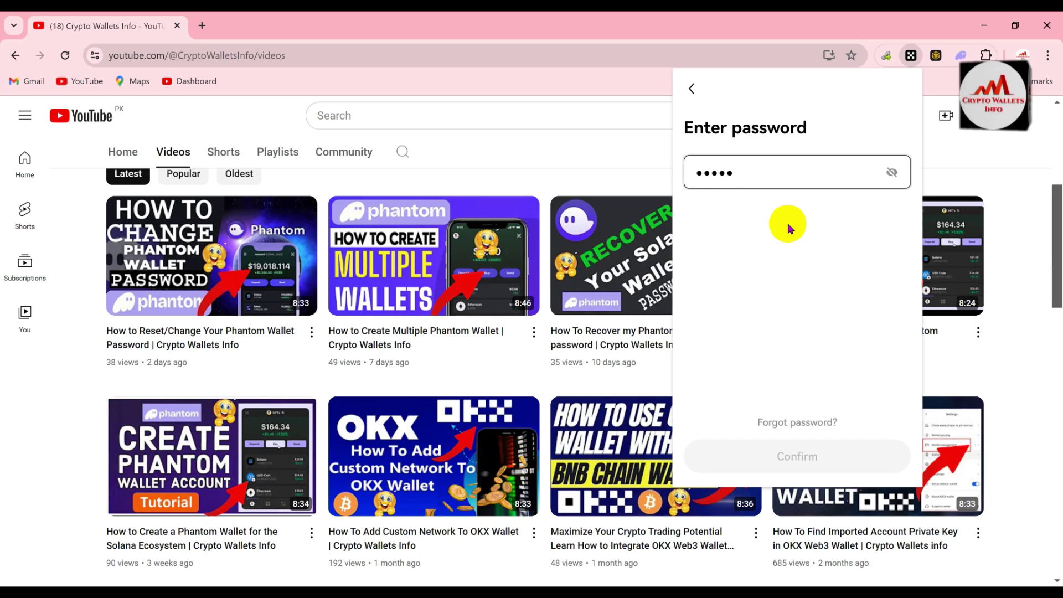
{"action": "type", "text": "67890123"}
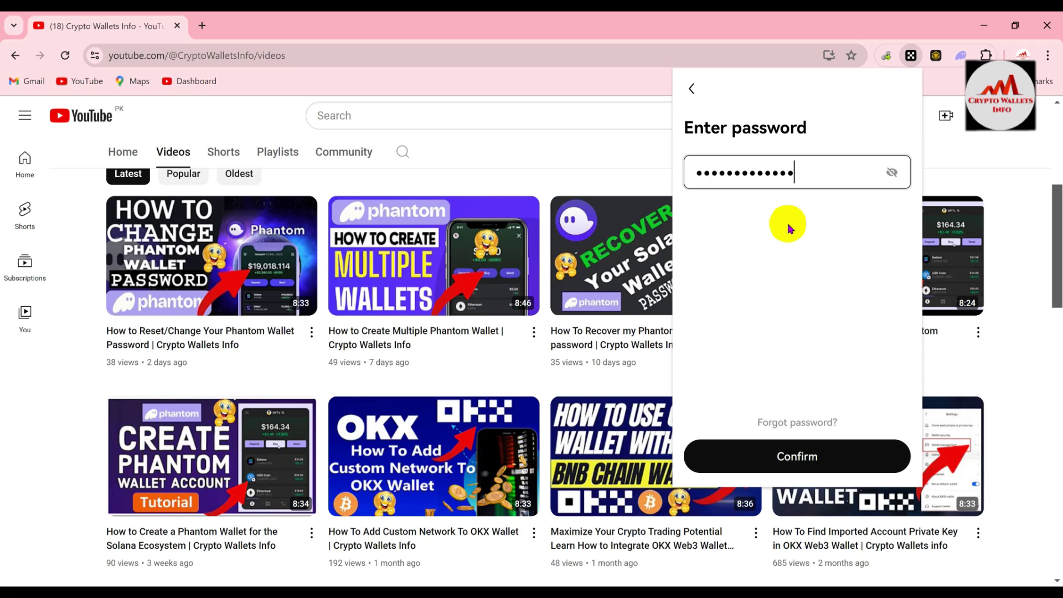
{"action": "left_click", "coordinate": [816, 450]}
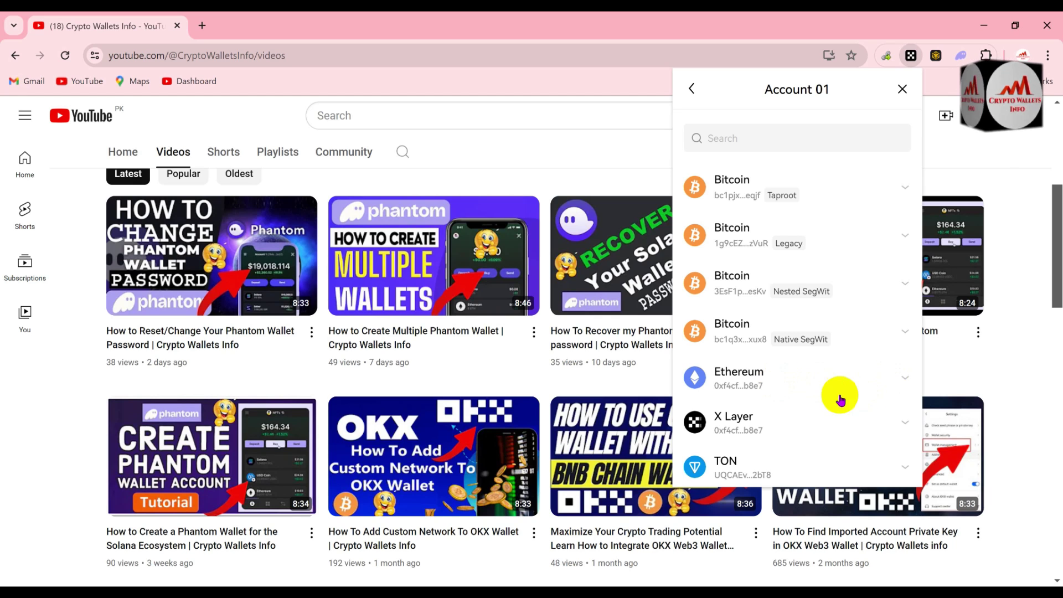
Reveal Account 01's Ethereum private key and copy it to the clipboard
{"action": "left_click", "coordinate": [905, 380]}
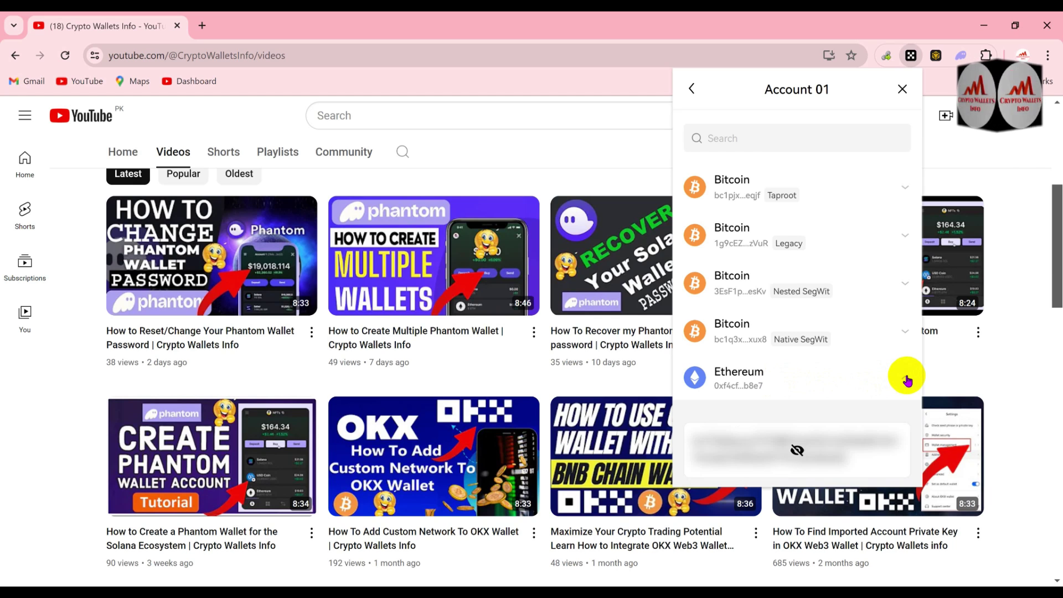
{"action": "left_click", "coordinate": [835, 450]}
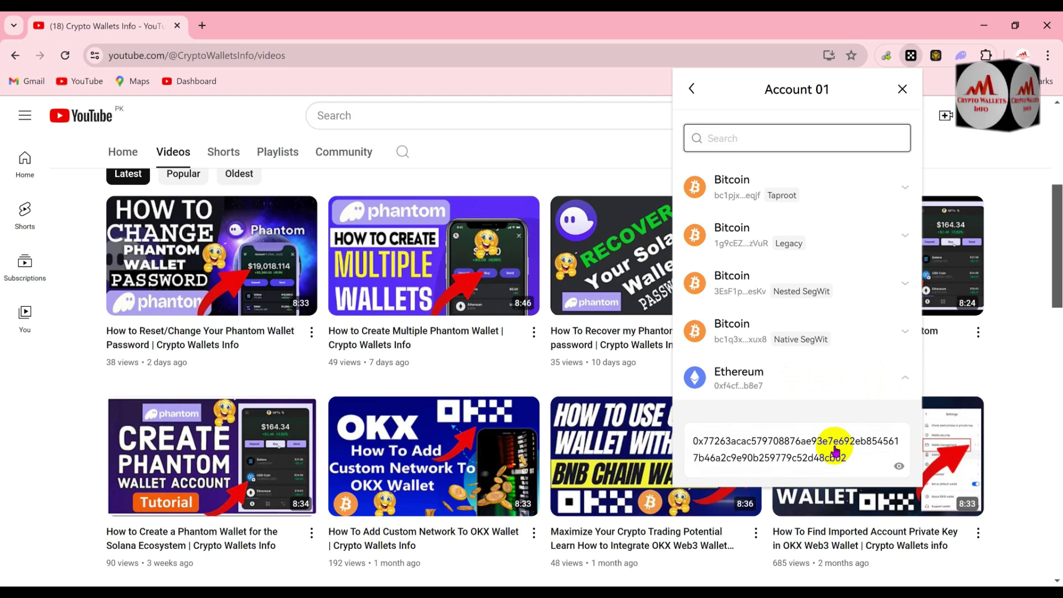
{"action": "scroll", "coordinate": [888, 411], "scroll_direction": "down", "scroll_amount": 2}
{"action": "scroll", "coordinate": [889, 411], "scroll_direction": "down", "scroll_amount": 2}
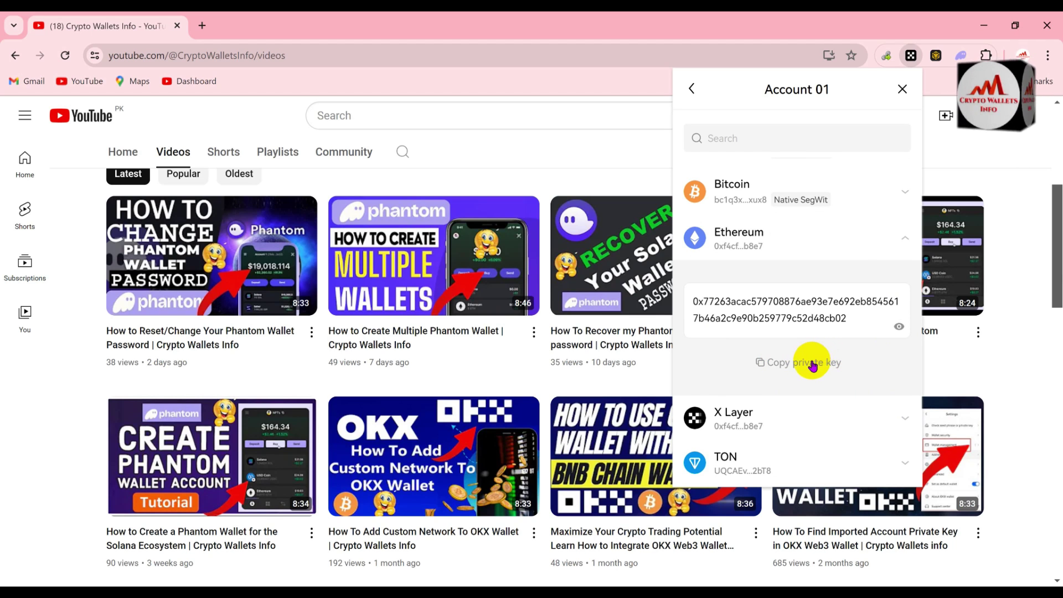
{"action": "left_click", "coordinate": [813, 364]}
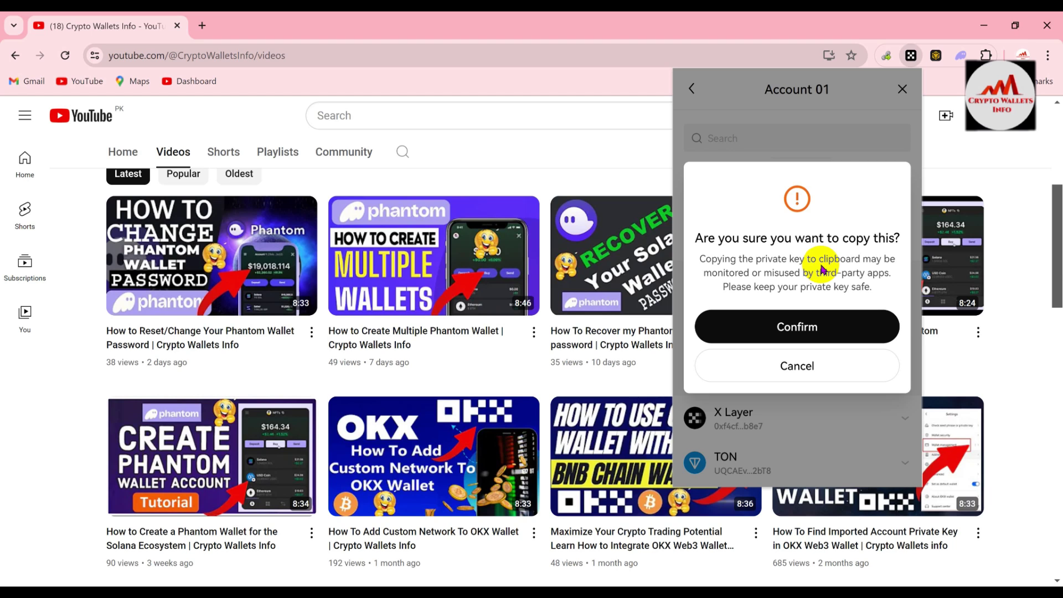
{"action": "left_click", "coordinate": [804, 320]}
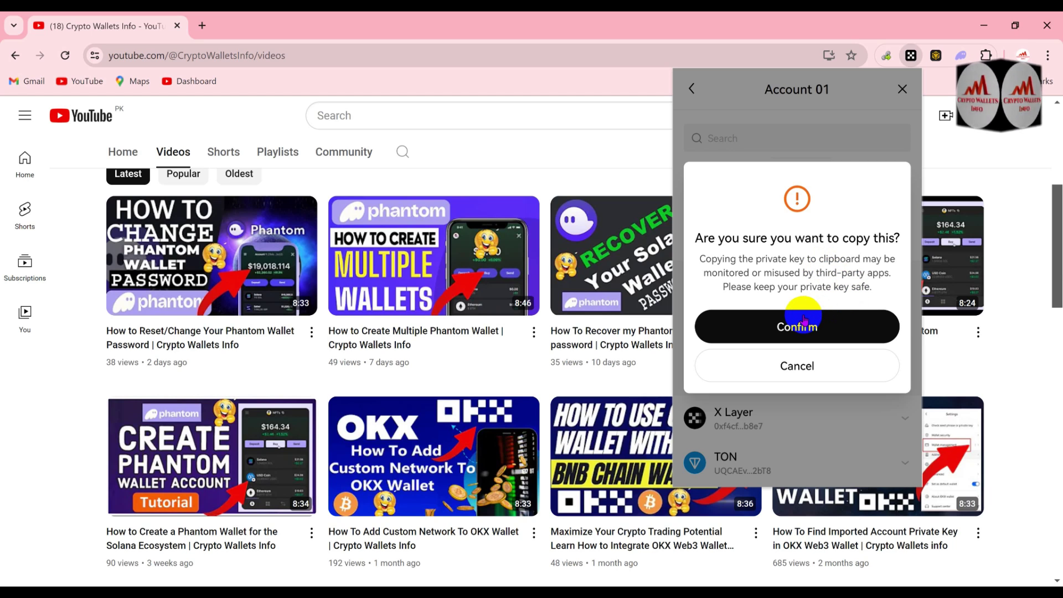
{"action": "left_click", "coordinate": [823, 322]}
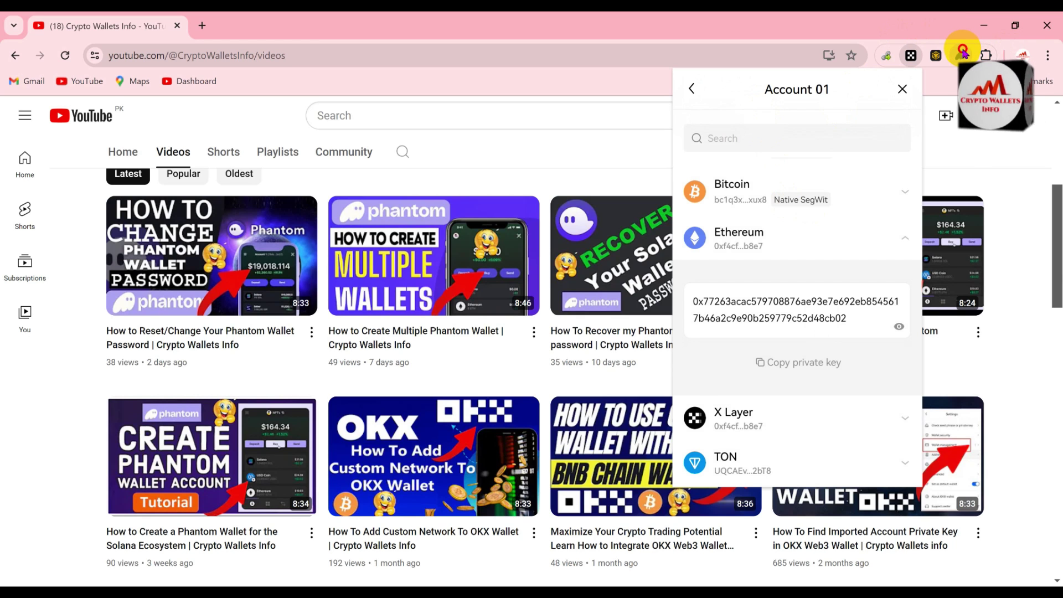
Switch from OKX to Phantom and start an Ethereum private-key import
{"action": "left_click", "coordinate": [964, 54]}
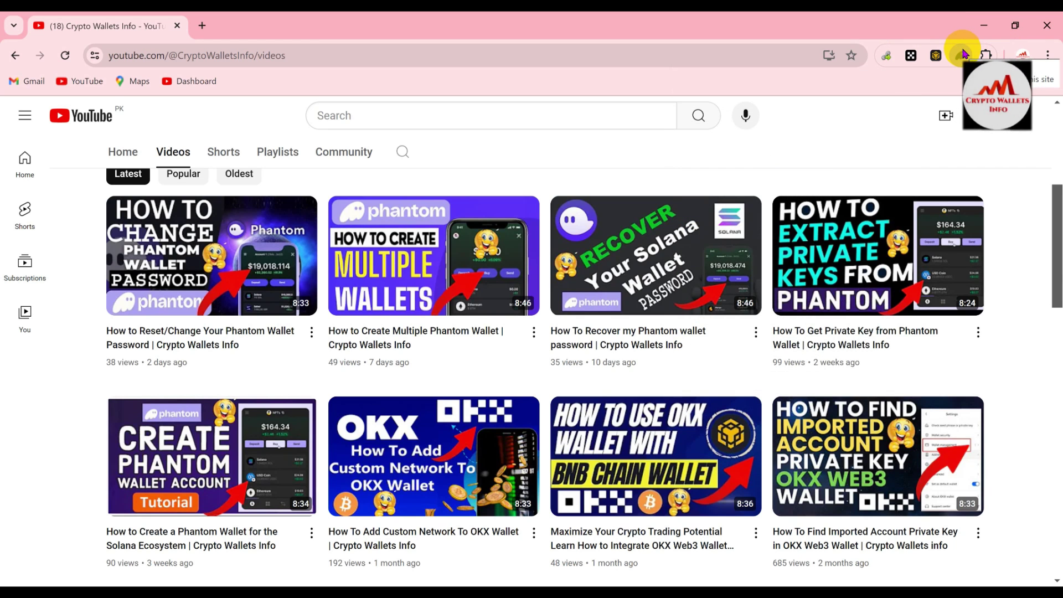
{"action": "left_click", "coordinate": [965, 53]}
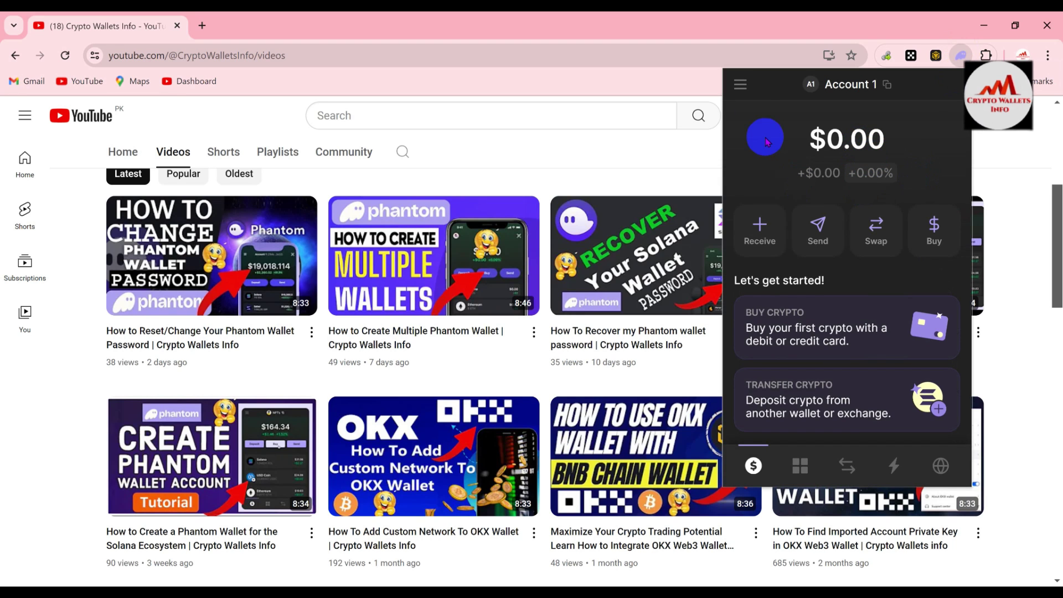
{"action": "left_click", "coordinate": [742, 86]}
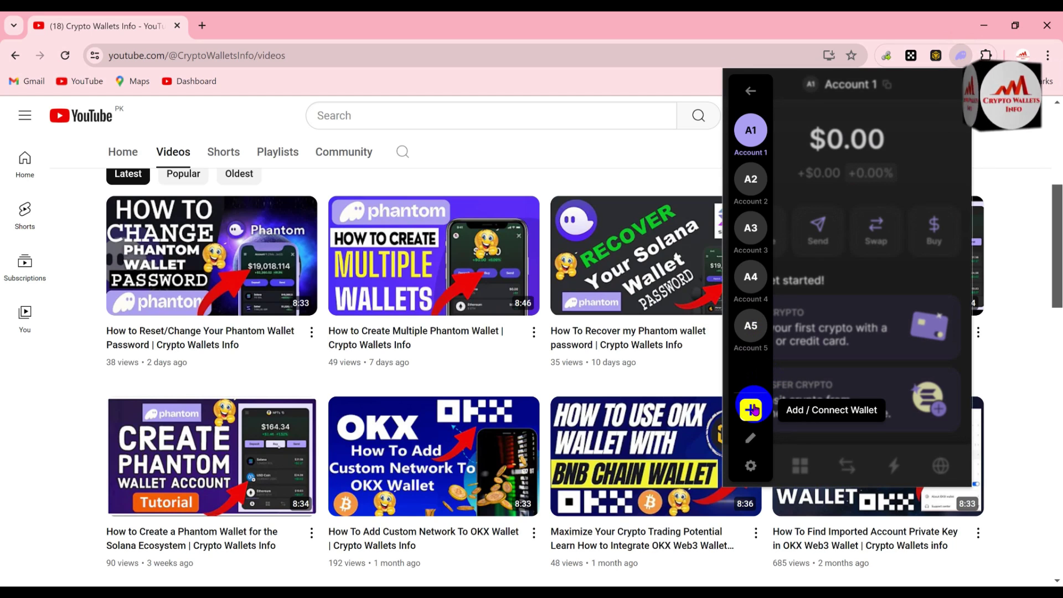
{"action": "left_click", "coordinate": [754, 409]}
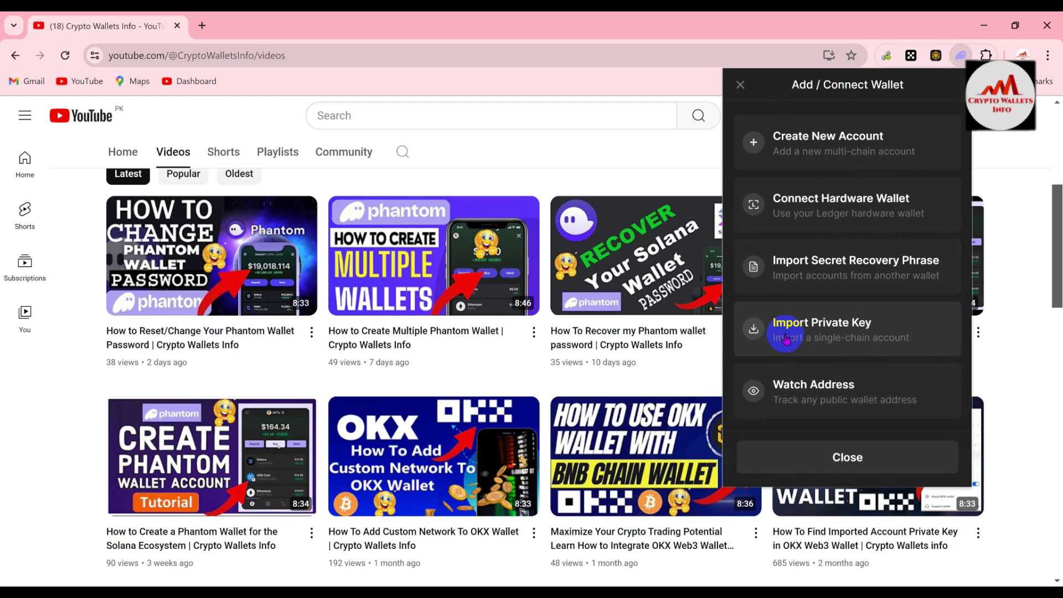
{"action": "left_click", "coordinate": [840, 336]}
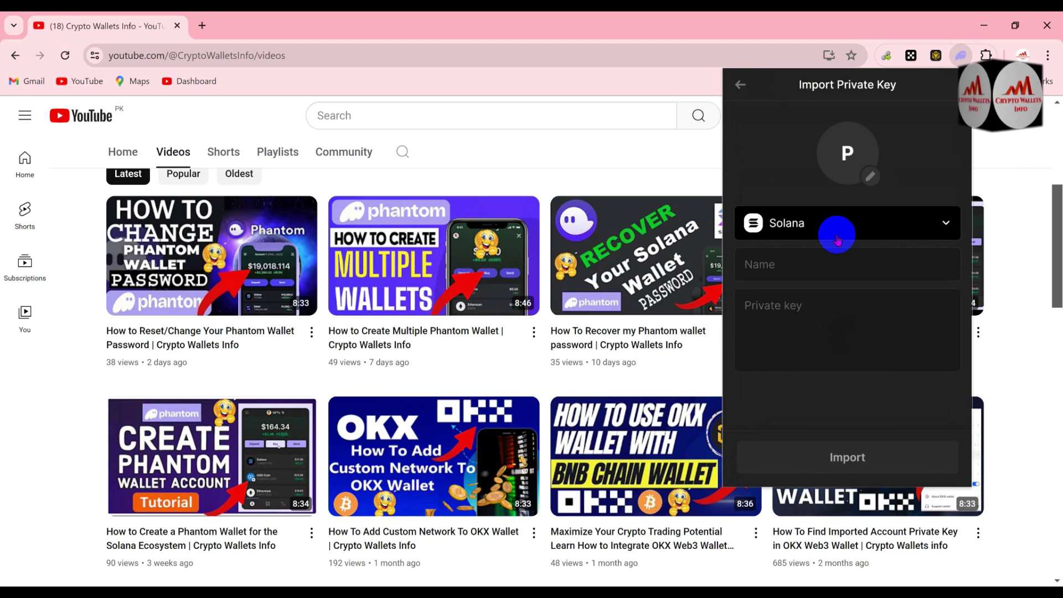
{"action": "left_click", "coordinate": [946, 223]}
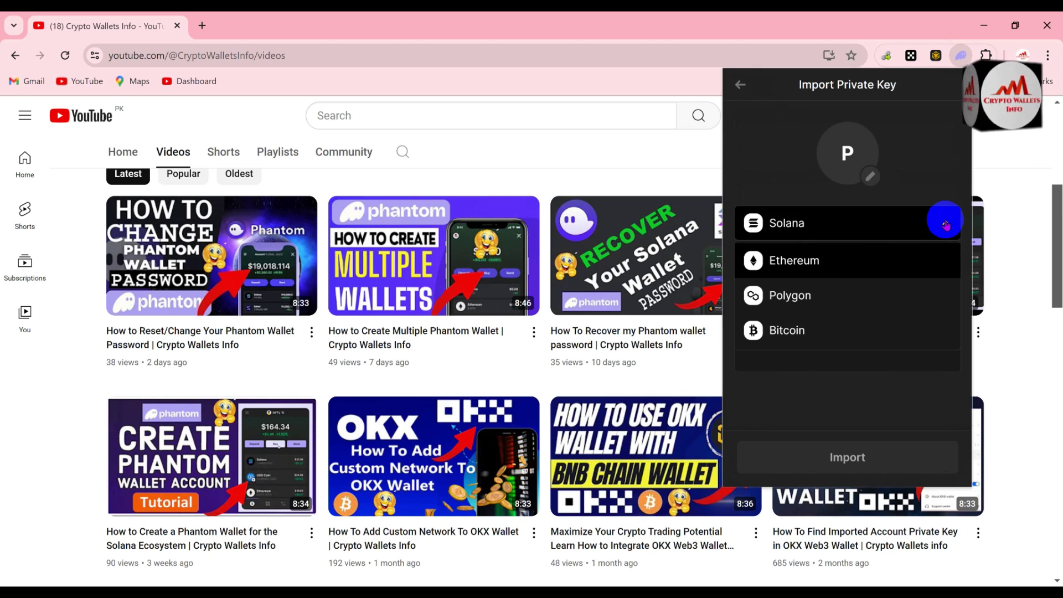
{"action": "left_click", "coordinate": [846, 263]}
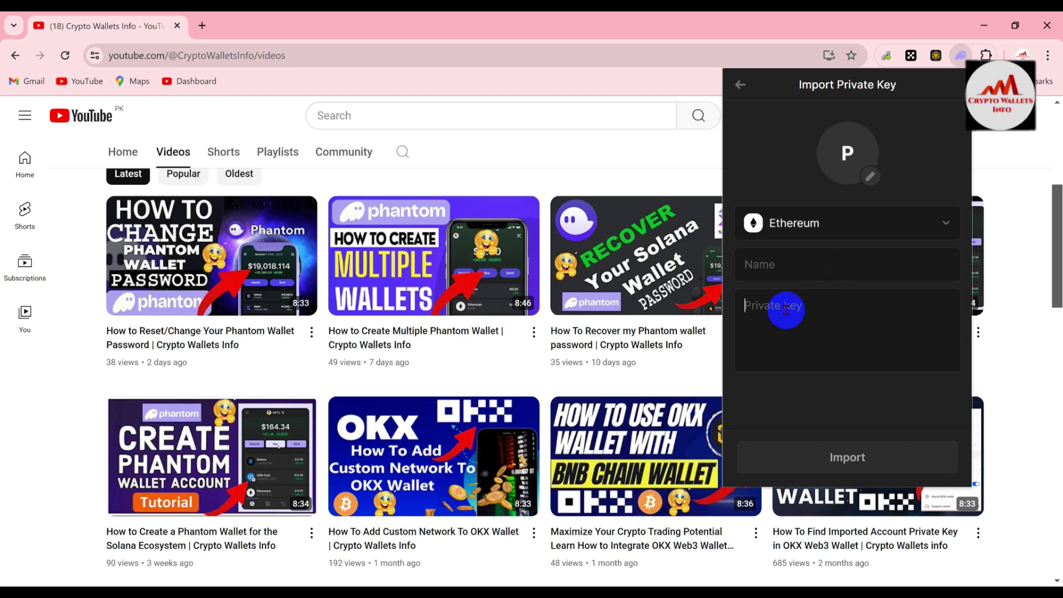
Paste the copied OKX key and name the account 'OKX ETH Wallet'
{"action": "key", "text": "ctrl+v"}
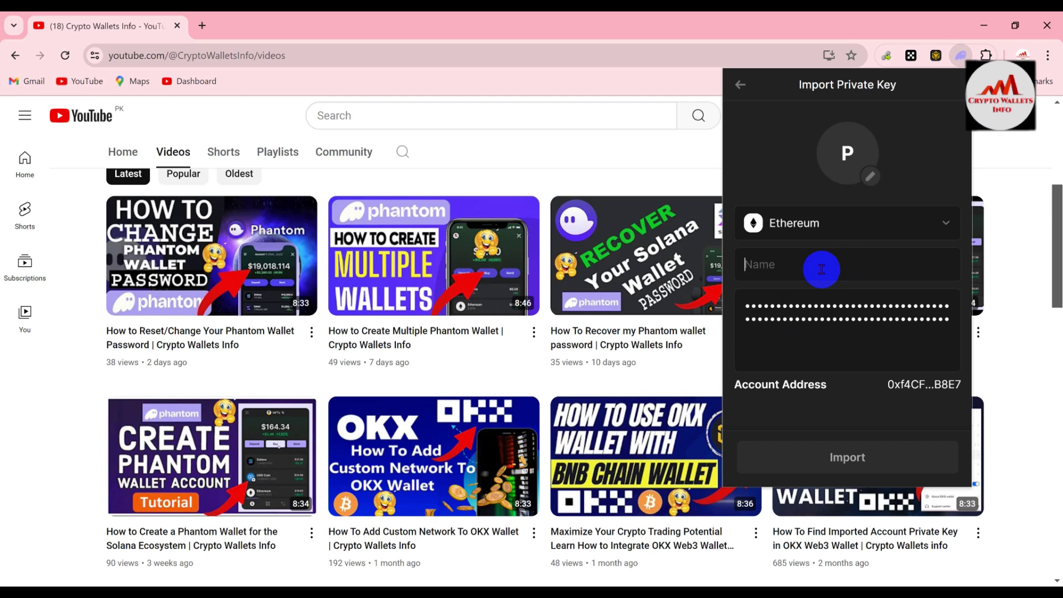
{"action": "type", "text": "OKX"}
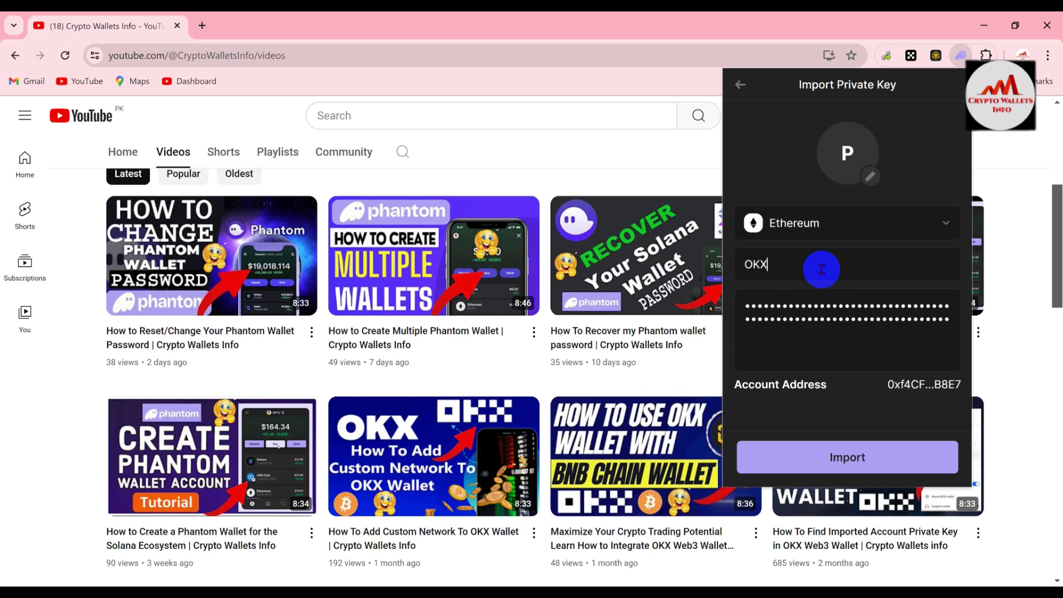
{"action": "type", "text": " WTH"}
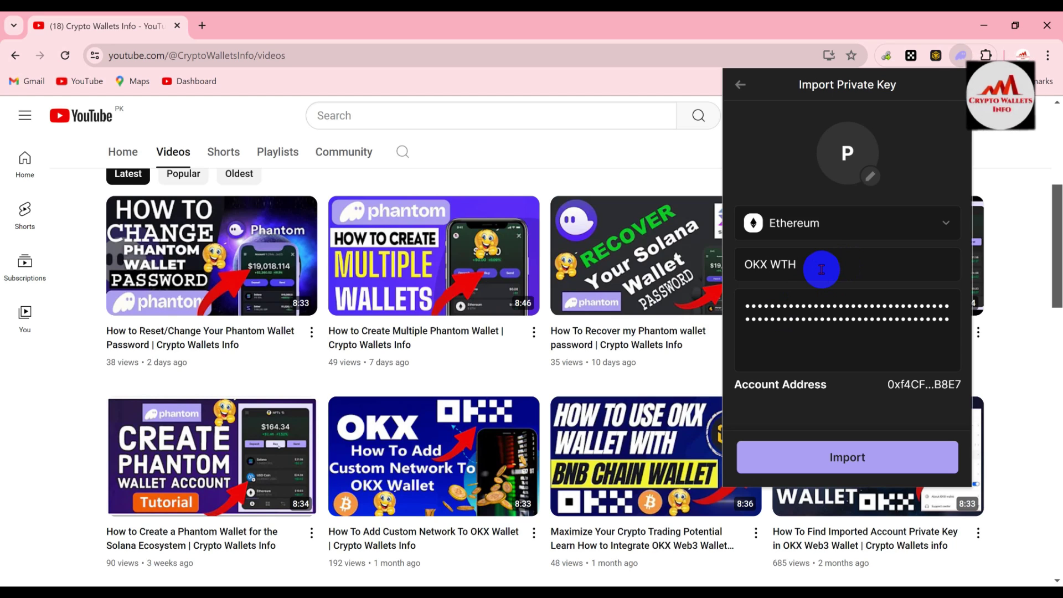
{"action": "key", "text": "BackSpace"}
{"action": "key", "text": "BackSpace"}
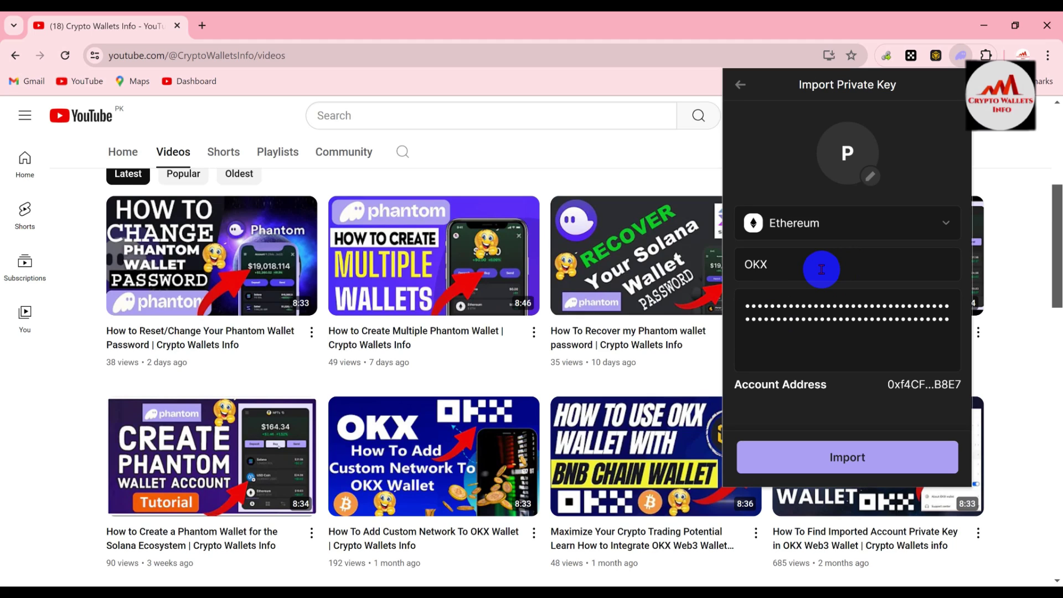
{"action": "type", "text": "ETH"}
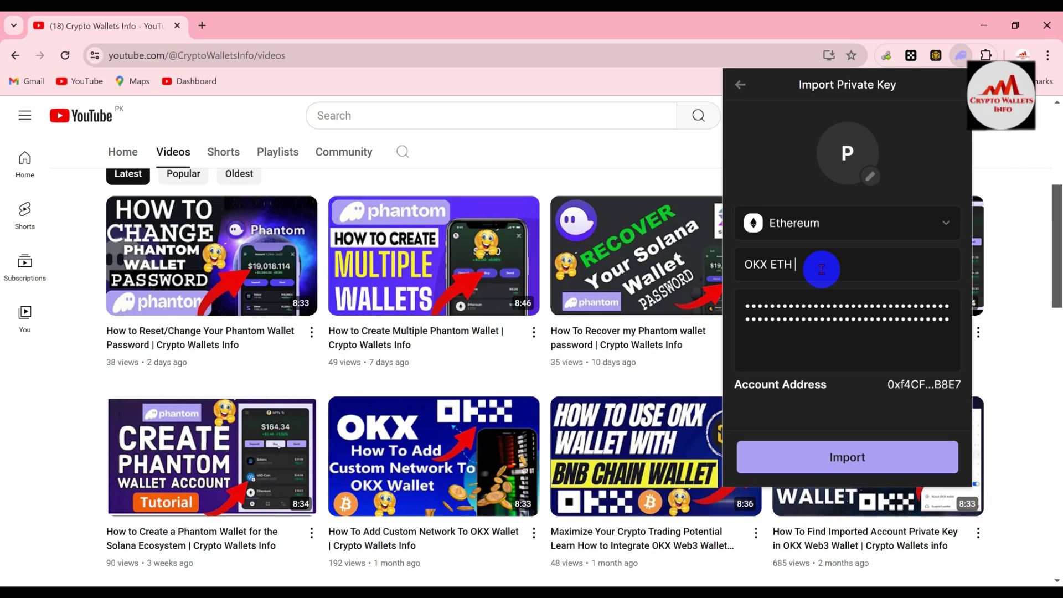
{"action": "type", "text": " Wallet"}
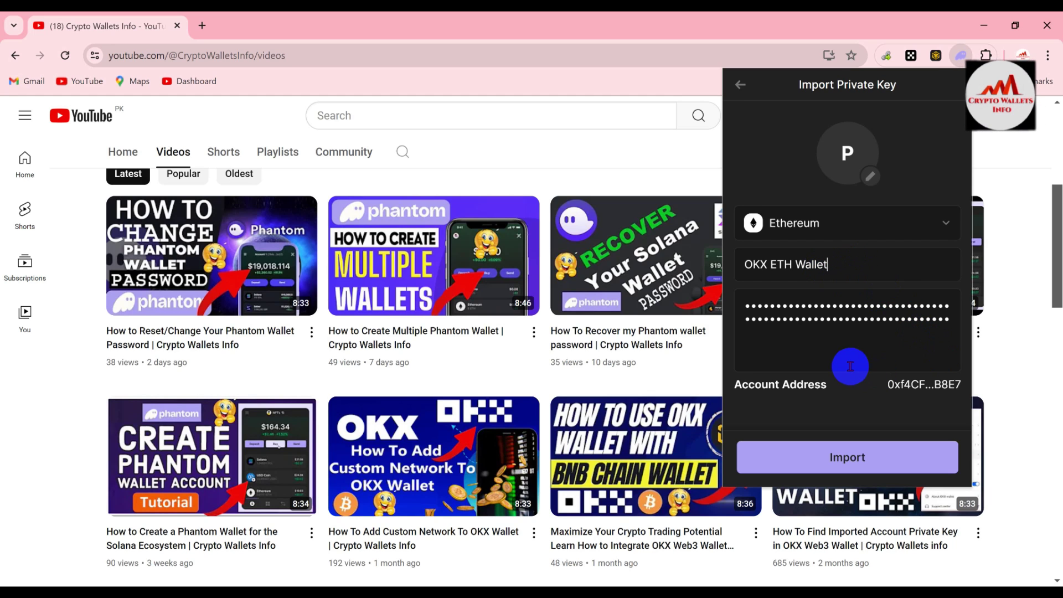
{"action": "left_click", "coordinate": [843, 456]}
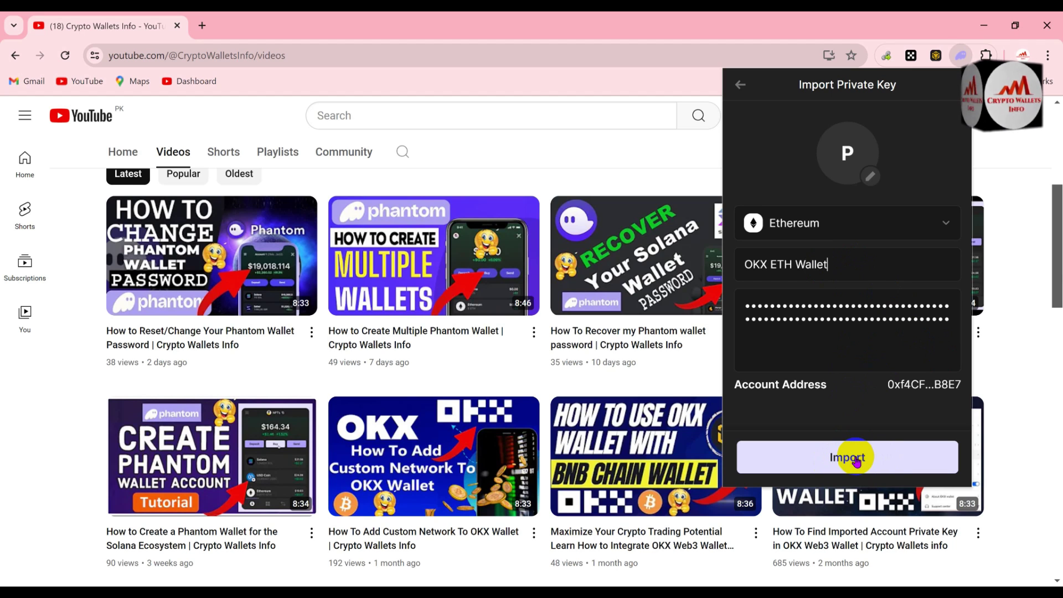
Import the key as the new OKX ETH Wallet account and open the account list
{"action": "left_click", "coordinate": [856, 460]}
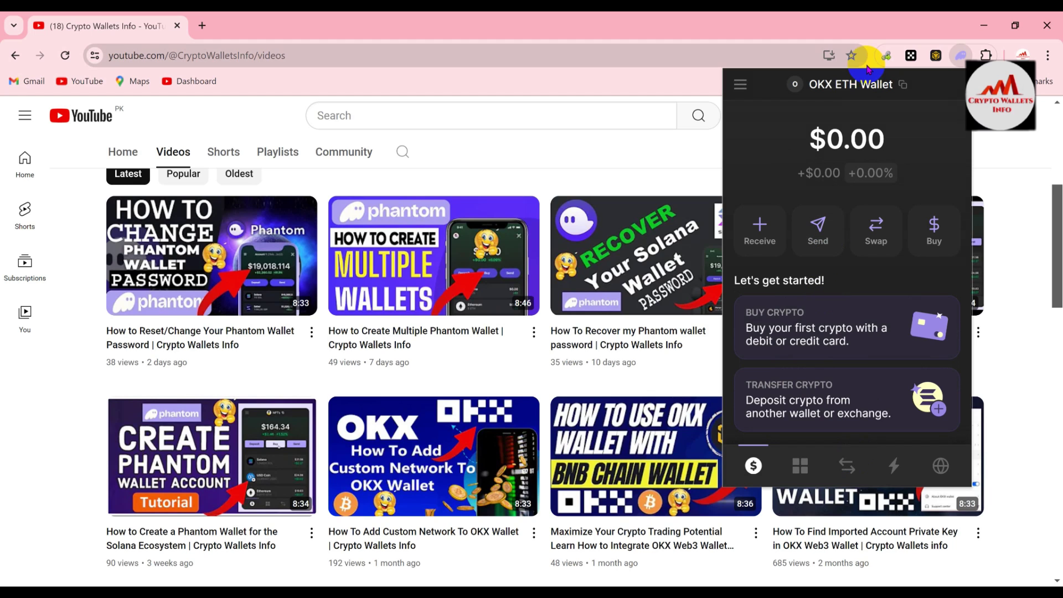
{"action": "left_click", "coordinate": [762, 83]}
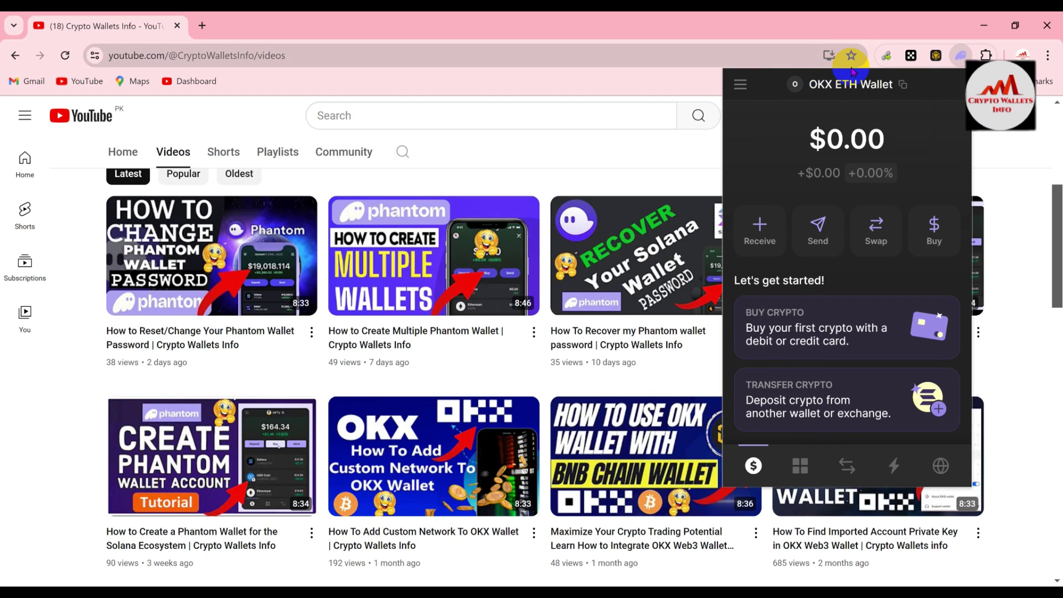
{"action": "mouse_move", "coordinate": [828, 82]}
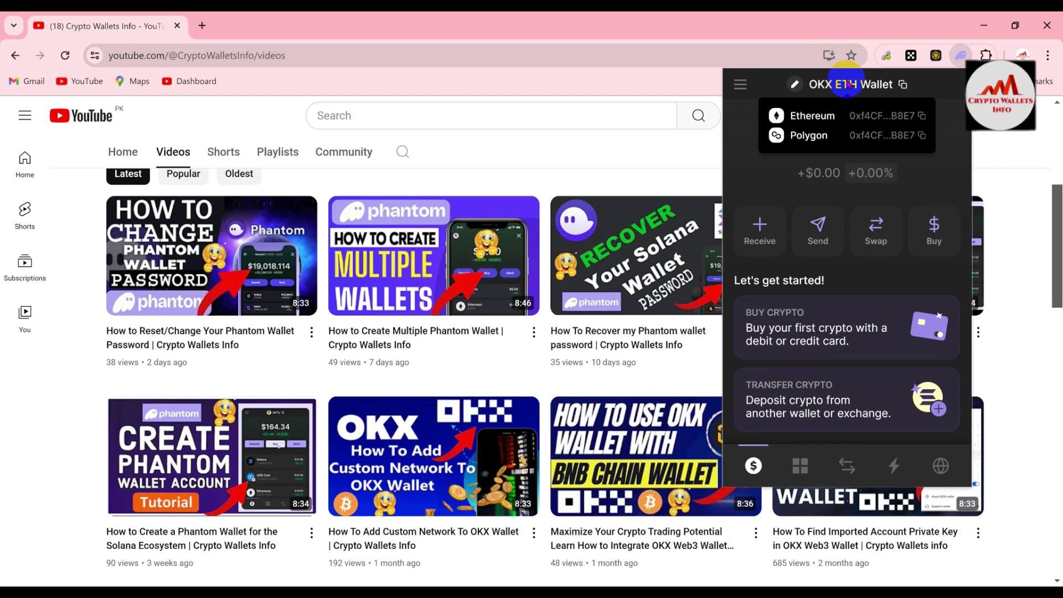
{"action": "left_click", "coordinate": [741, 83]}
{"action": "left_click", "coordinate": [743, 82]}
{"action": "left_click", "coordinate": [743, 83]}
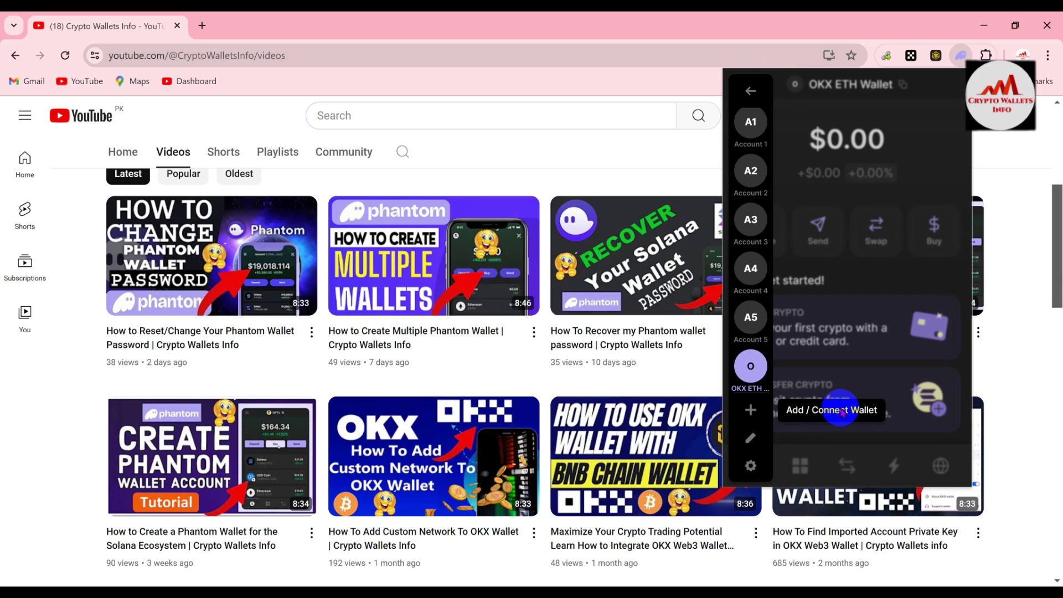
Open Manage Accounts to see OKX ETH Wallet listed after Account 1–5
{"action": "left_click", "coordinate": [751, 410]}
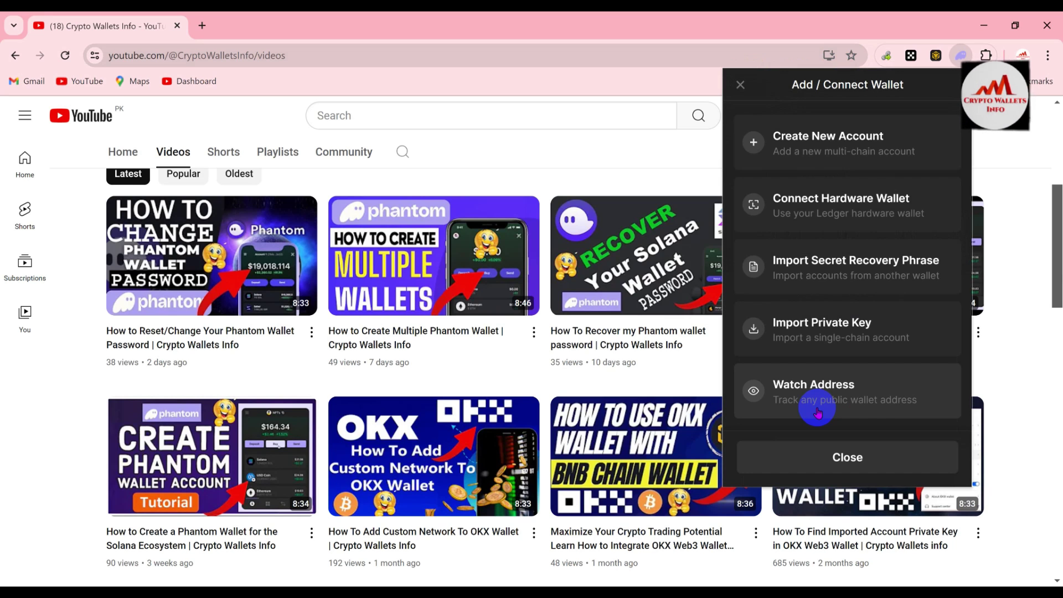
{"action": "left_click", "coordinate": [742, 84]}
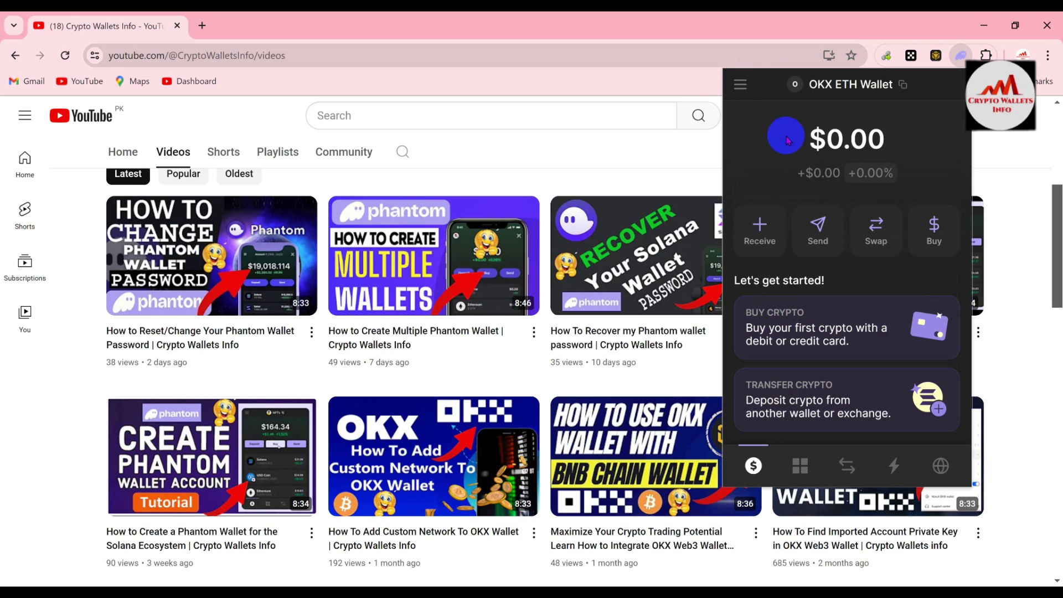
{"action": "left_click", "coordinate": [742, 83]}
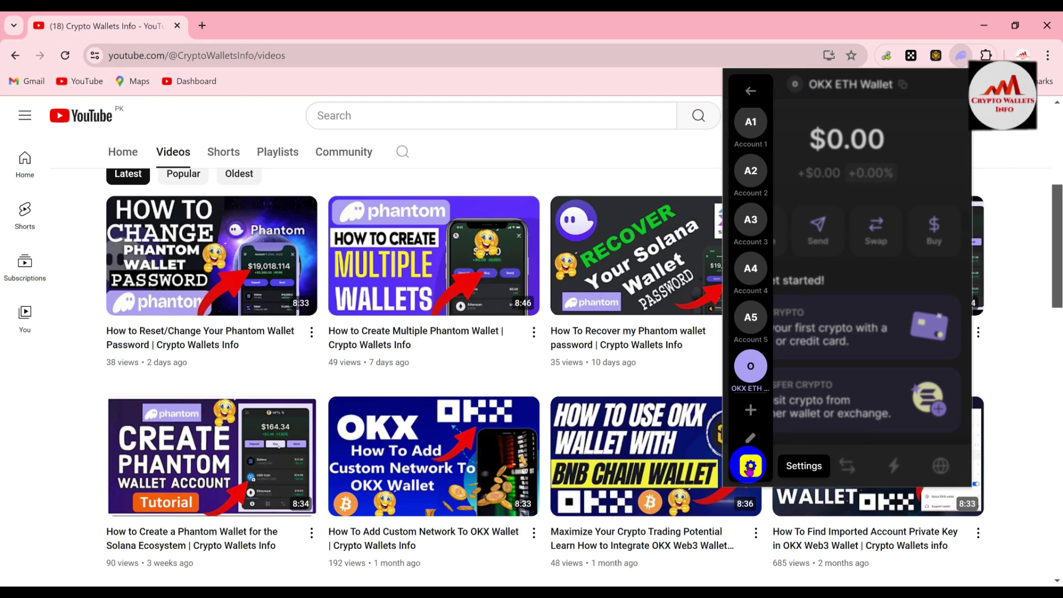
{"action": "left_click", "coordinate": [751, 437]}
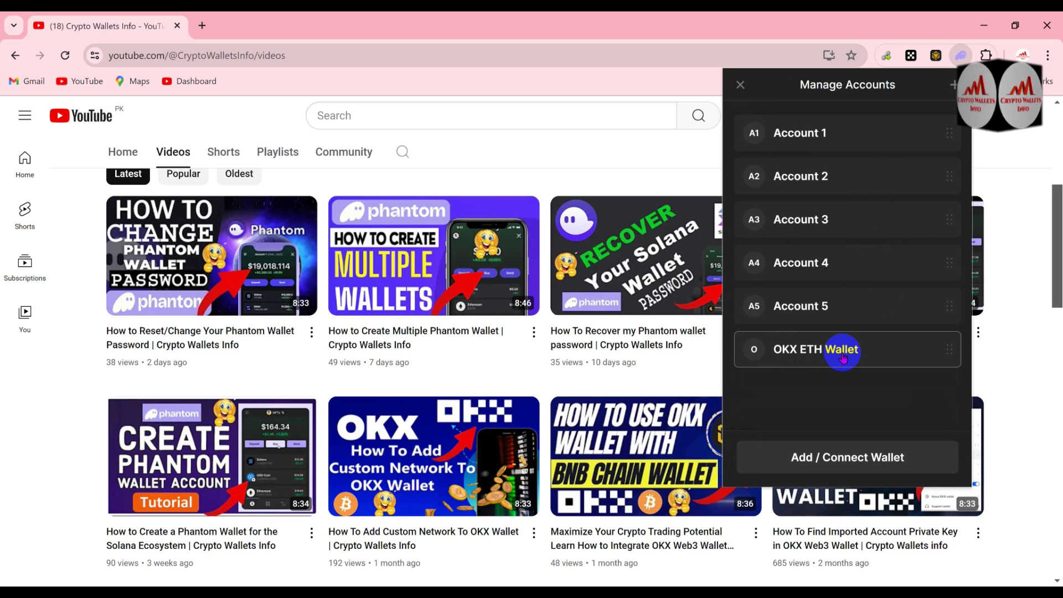
Open the OKX ETH Wallet account's Edit Account page and choose Show Private Key
{"action": "left_click", "coordinate": [843, 357]}
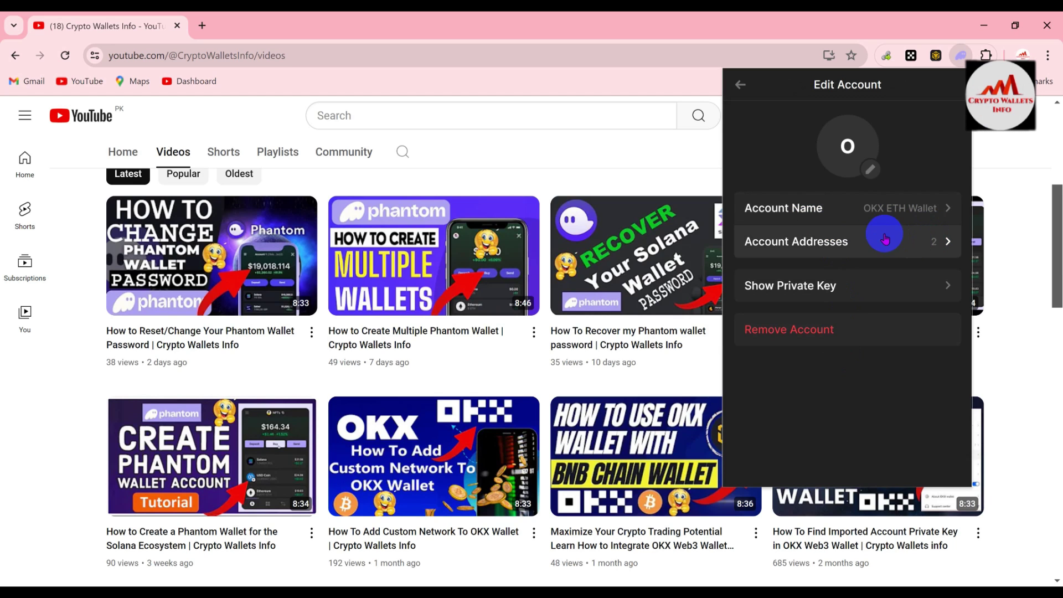
{"action": "left_click", "coordinate": [897, 284]}
Enter the wallet password, tick 'I will not share my private key', and submit
{"action": "left_click", "coordinate": [804, 299]}
{"action": "type", "text": "aaaaa"}
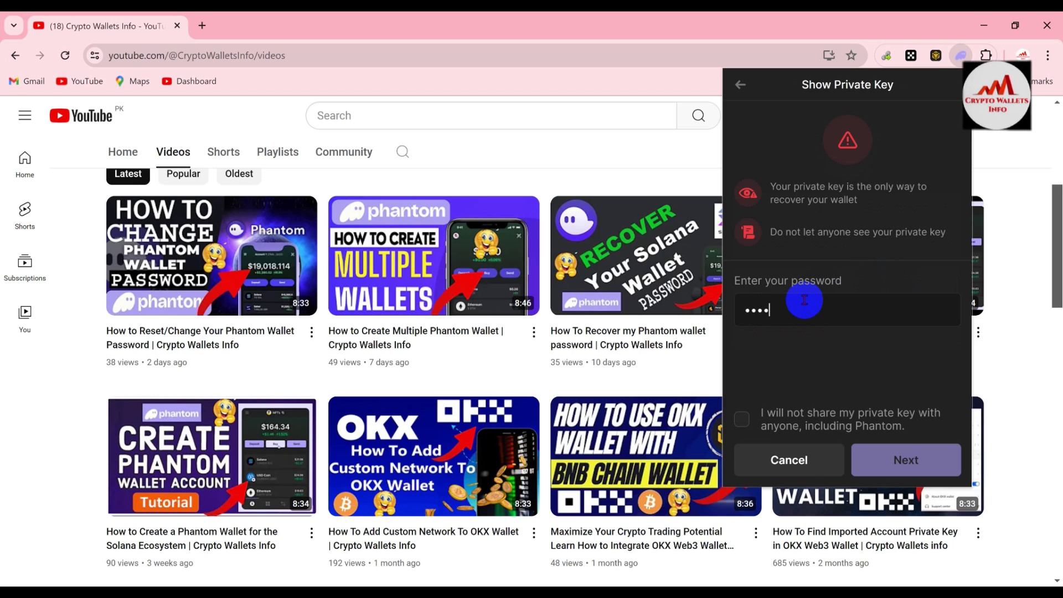
{"action": "type", "text": "aaaaaaaa"}
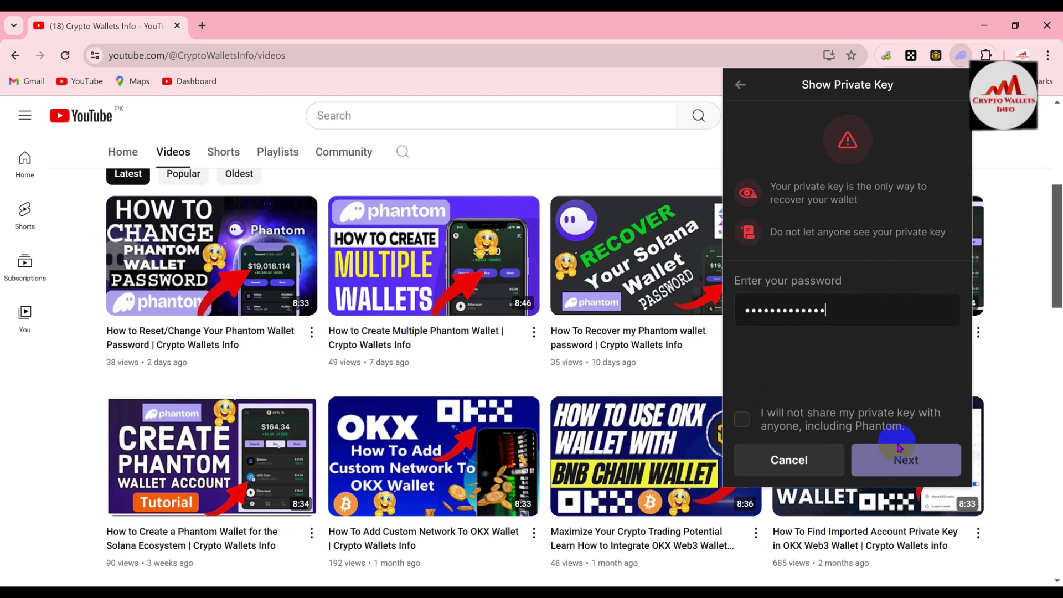
{"action": "left_click", "coordinate": [745, 419]}
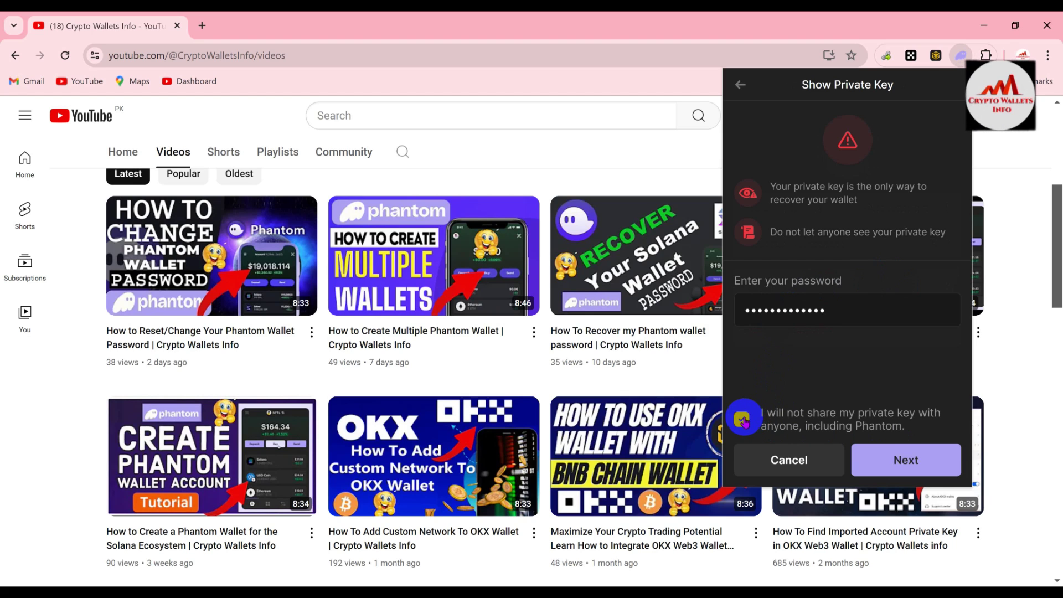
{"action": "left_click", "coordinate": [924, 455]}
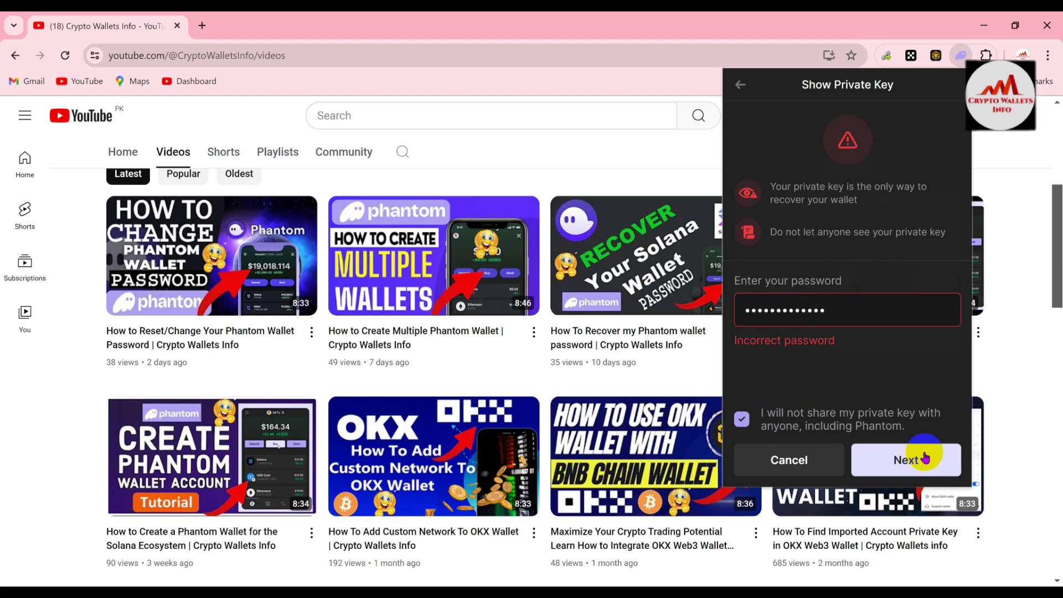
After 'Incorrect password', clear and retype the wallet password until it is accepted
{"action": "left_click", "coordinate": [874, 304]}
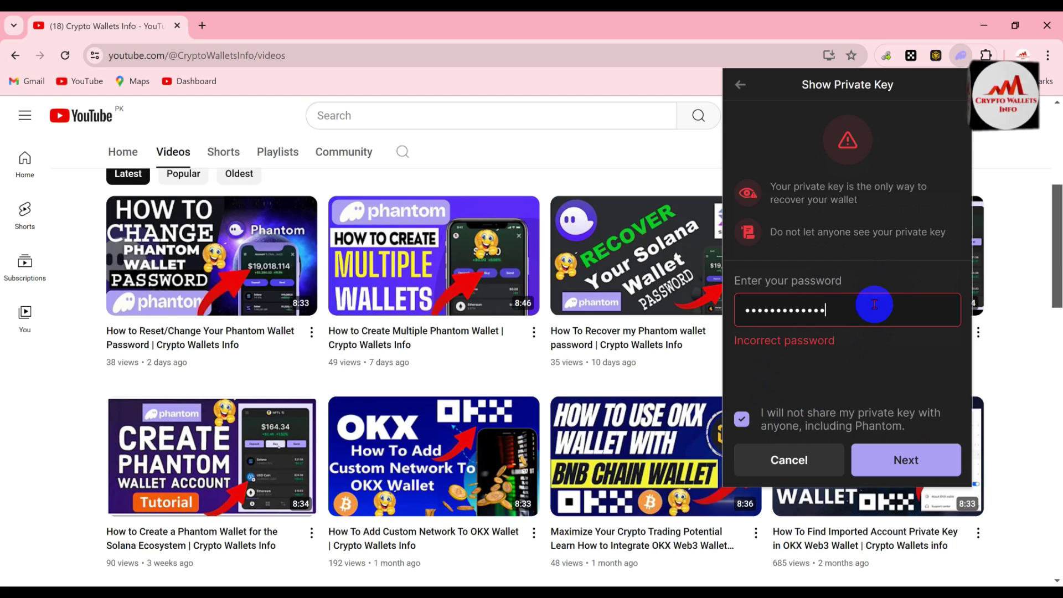
{"action": "key", "text": "BackSpace"}
{"action": "key", "text": "BackSpace"}
{"action": "key", "text": "BackSpace"}
{"action": "key", "text": "BackSpace"}
{"action": "key", "text": "BackSpace"}
{"action": "key", "text": "BackSpace"}
{"action": "key", "text": "BackSpace"}
{"action": "key", "text": "BackSpace"}
{"action": "key", "text": "BackSpace"}
{"action": "key", "text": "BackSpace"}
{"action": "key", "text": "BackSpace"}
{"action": "key", "text": "BackSpace"}
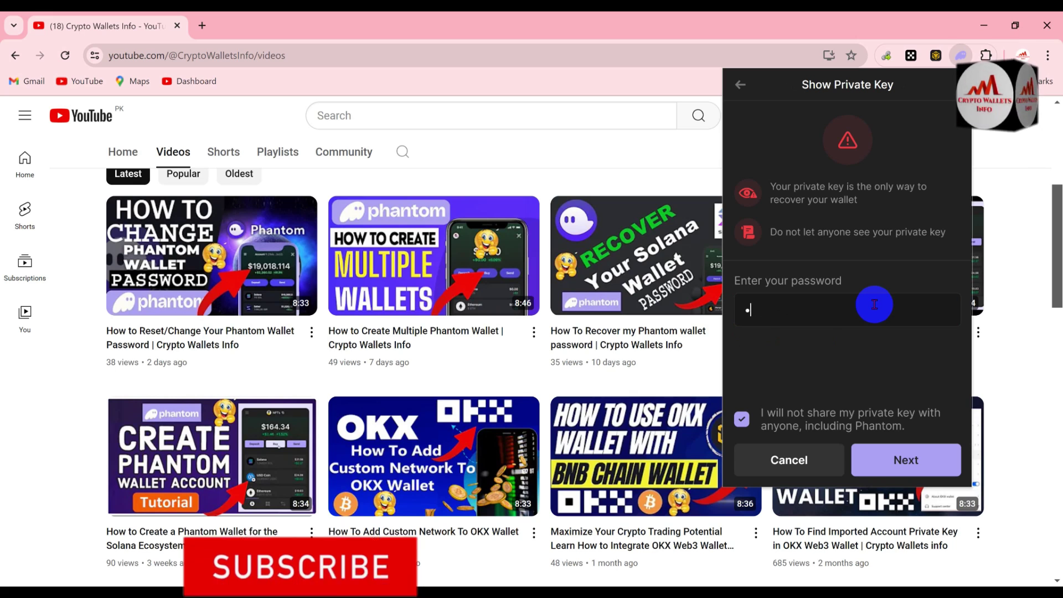
{"action": "type", "text": "••"}
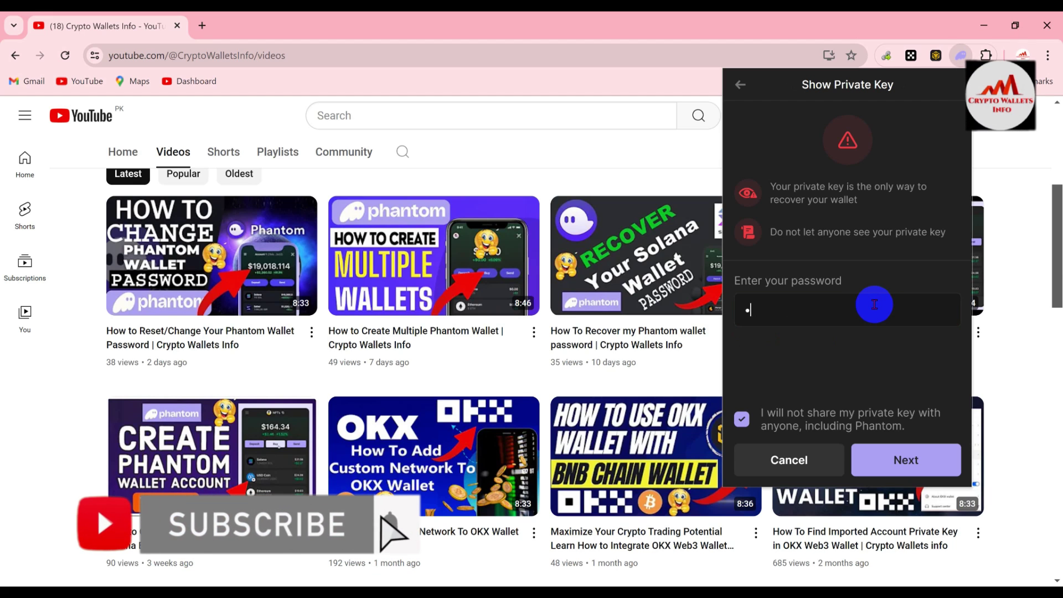
{"action": "type", "text": "••••"}
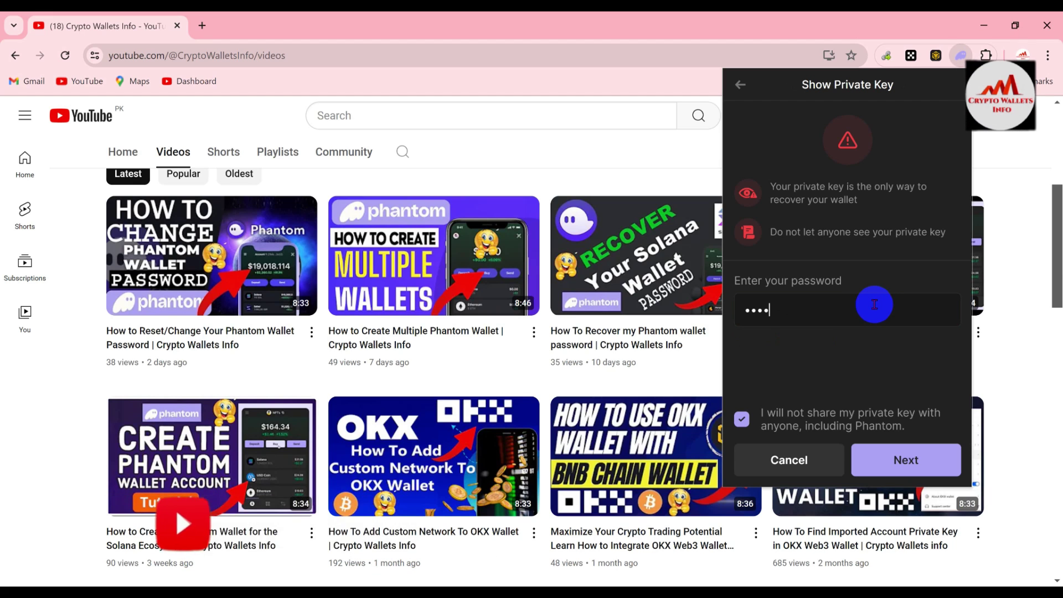
{"action": "type", "text": "••••"}
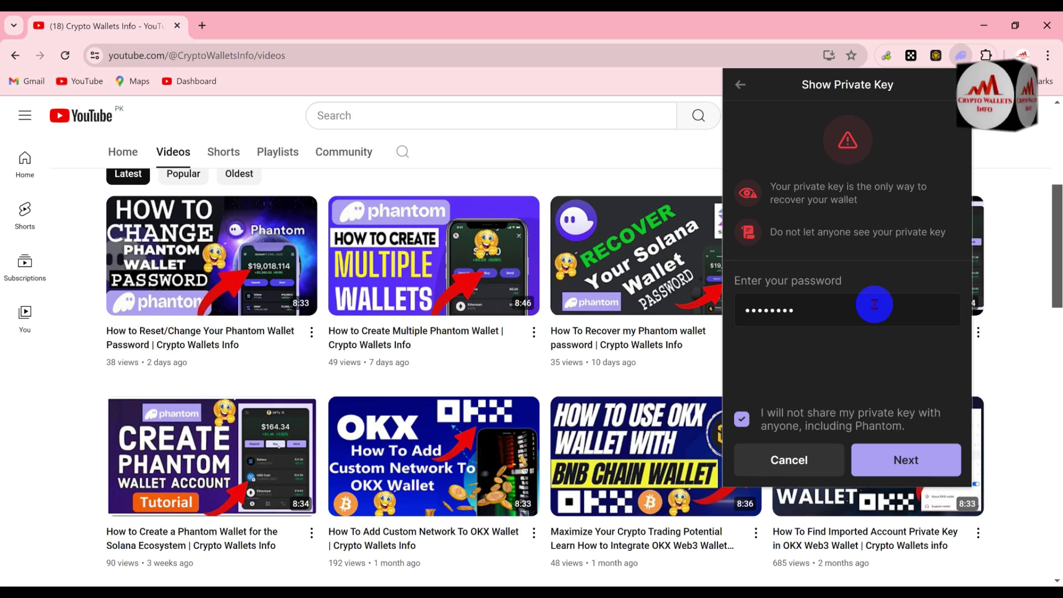
{"action": "type", "text": "••••••"}
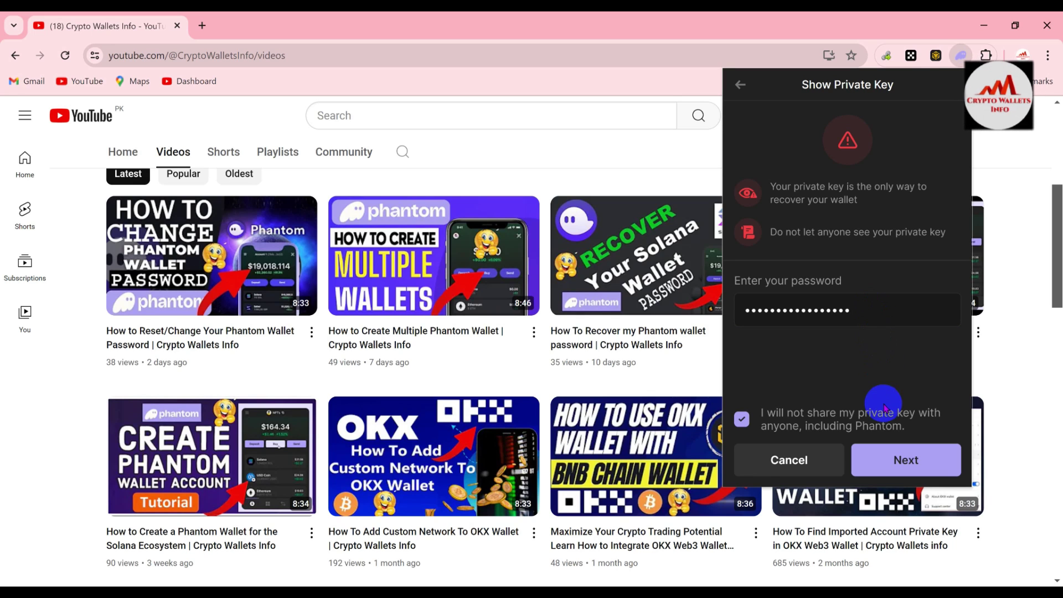
{"action": "left_click", "coordinate": [898, 451]}
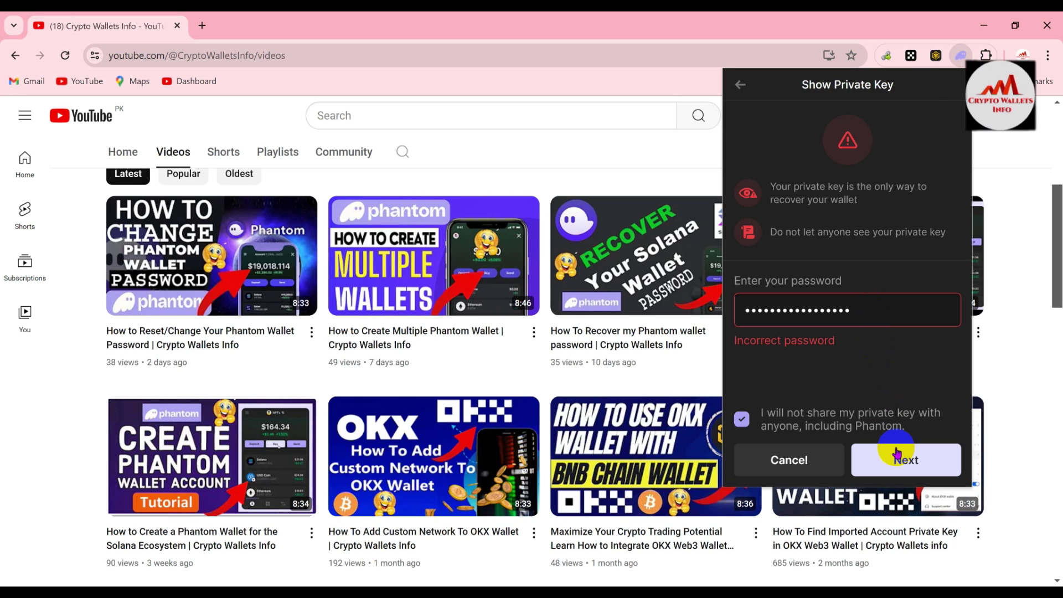
{"action": "left_click_drag", "start_coordinate": [893, 310], "coordinate": [702, 305]}
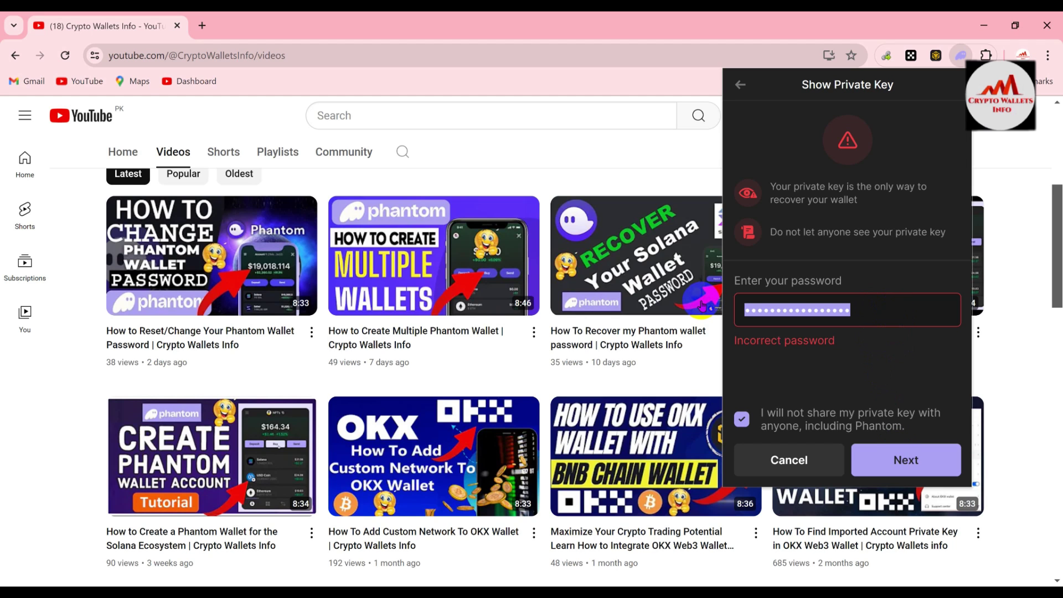
{"action": "key", "text": "BackSpace"}
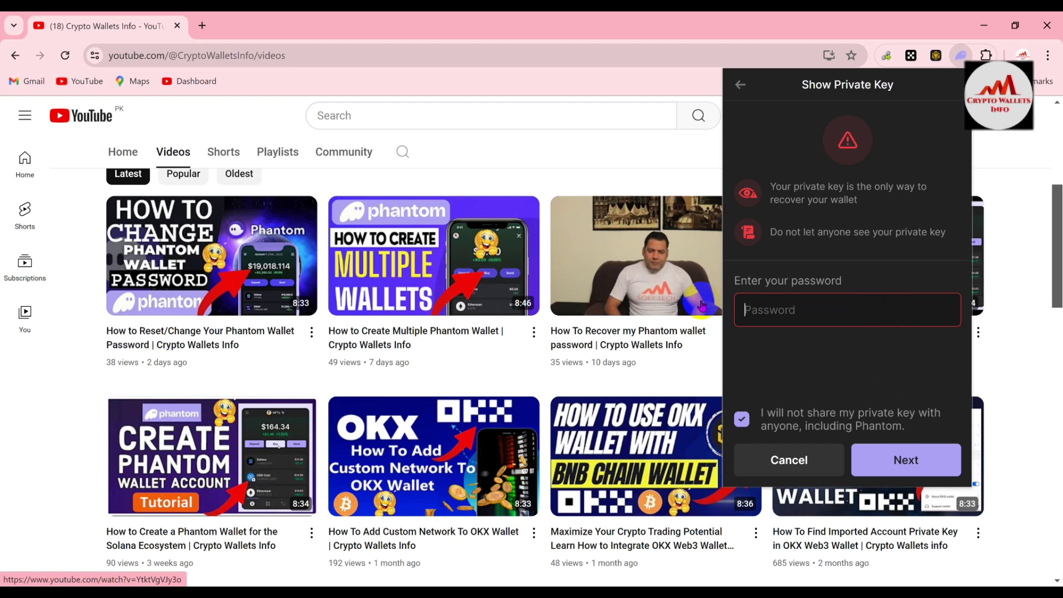
{"action": "type", "text": "•••••"}
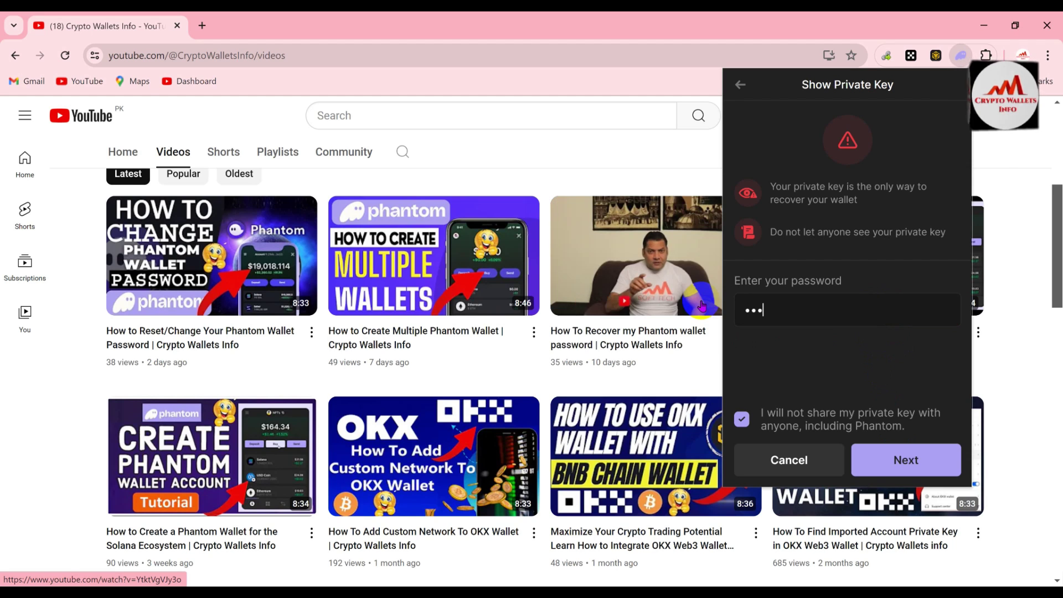
{"action": "type", "text": "•••••"}
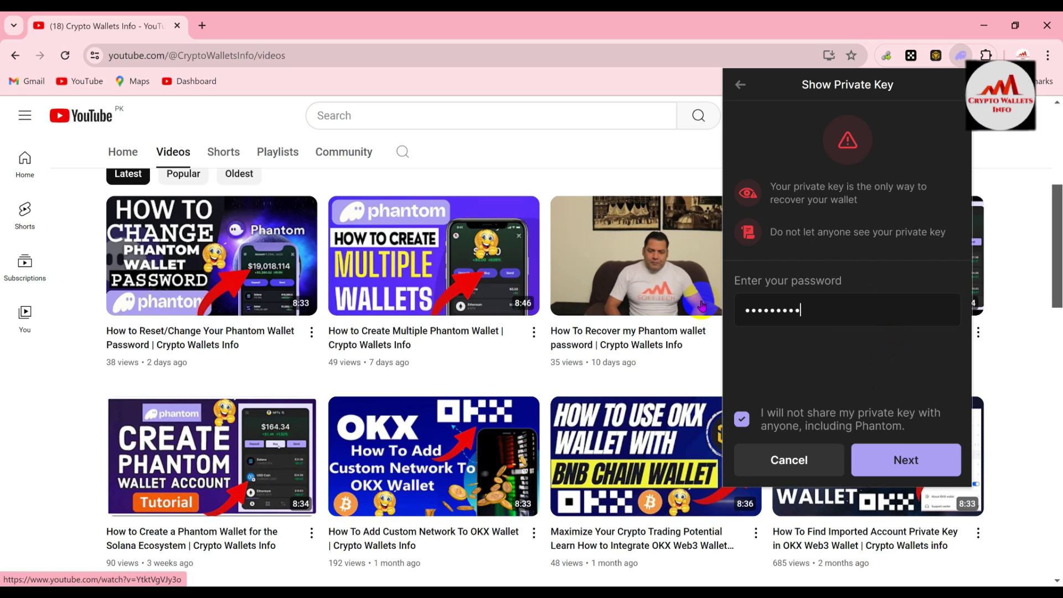
{"action": "type", "text": "•••"}
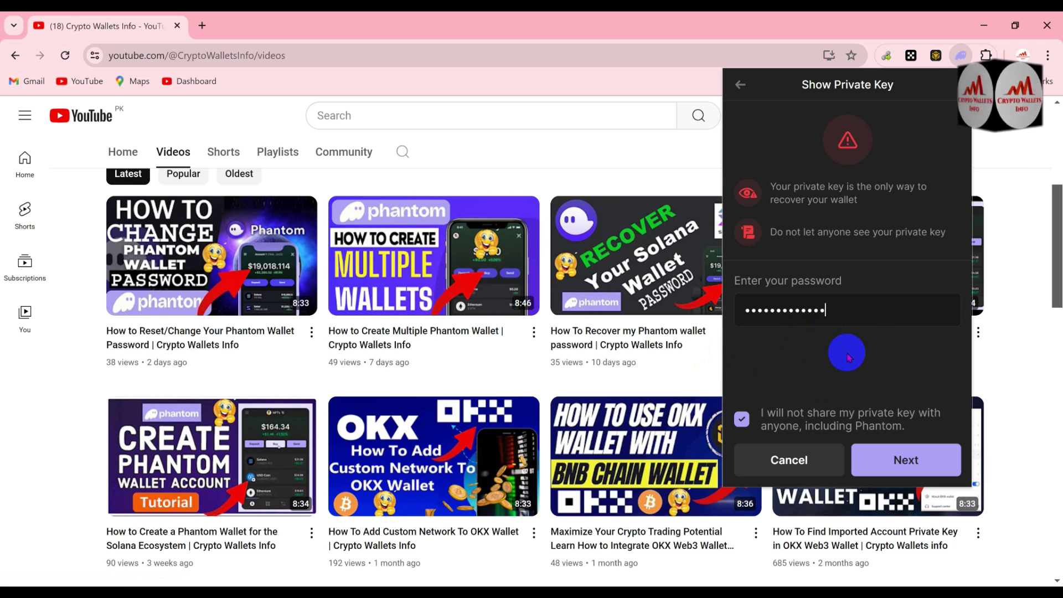
{"action": "left_click", "coordinate": [888, 458]}
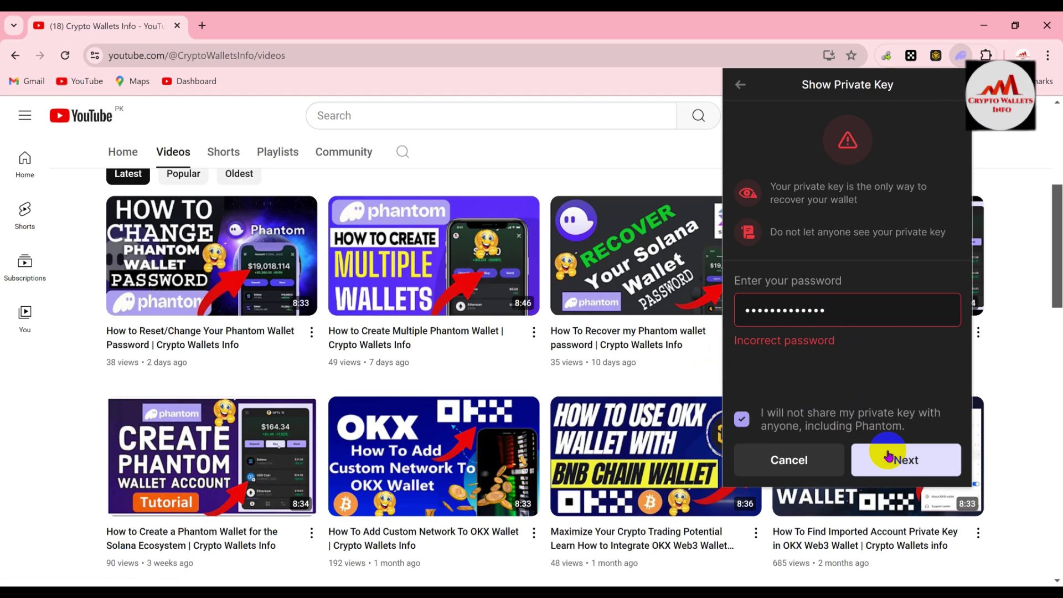
{"action": "type", "text": "12"}
{"action": "left_click", "coordinate": [898, 458]}
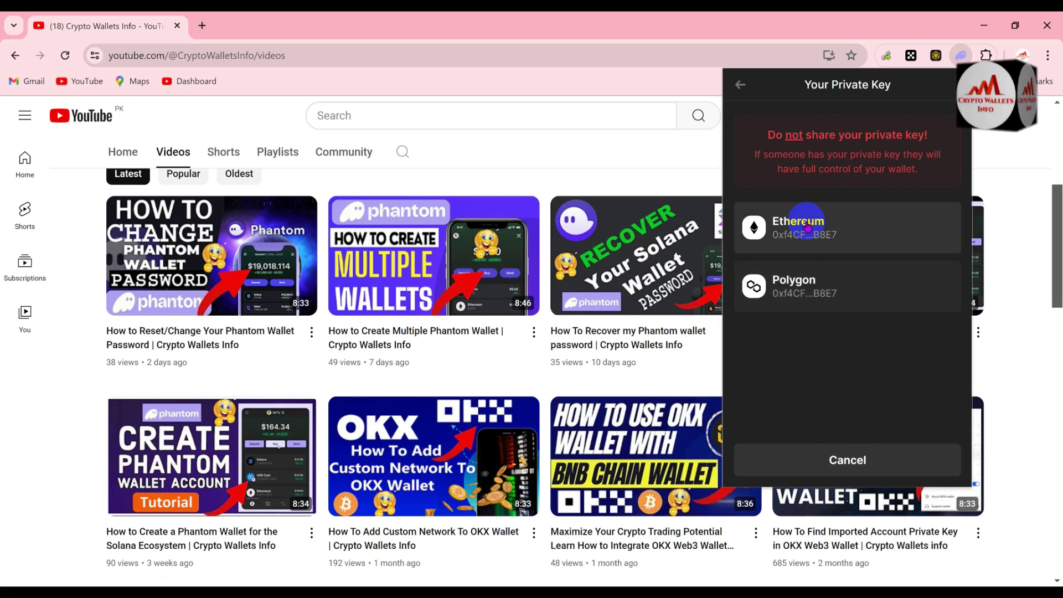
Reveal OKX ETH Wallet's Ethereum private key, then close the Phantom popup and scroll the YouTube page up
{"action": "left_click", "coordinate": [877, 225]}
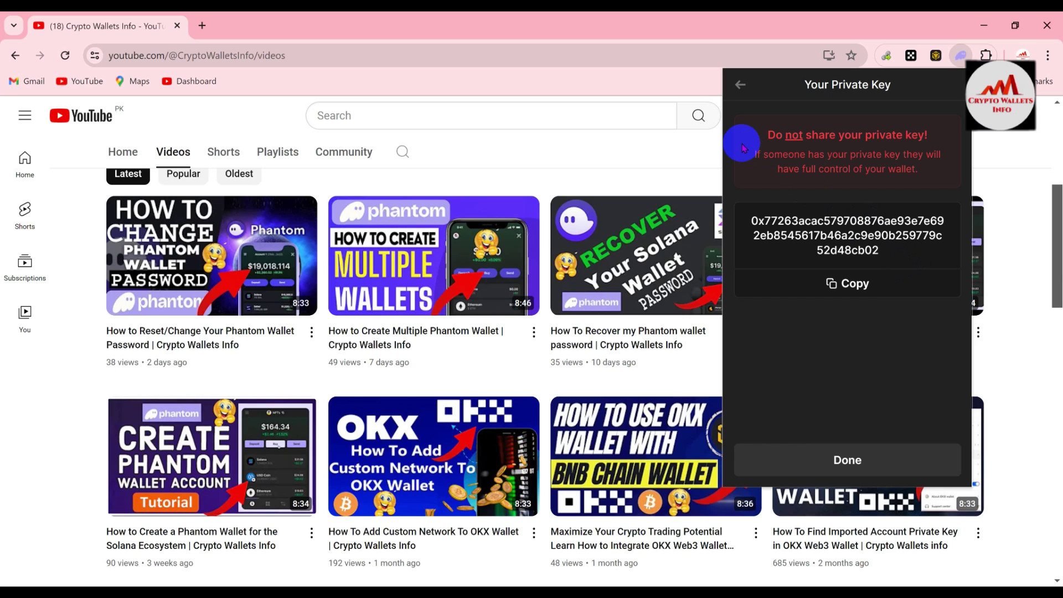
{"action": "left_click", "coordinate": [359, 87]}
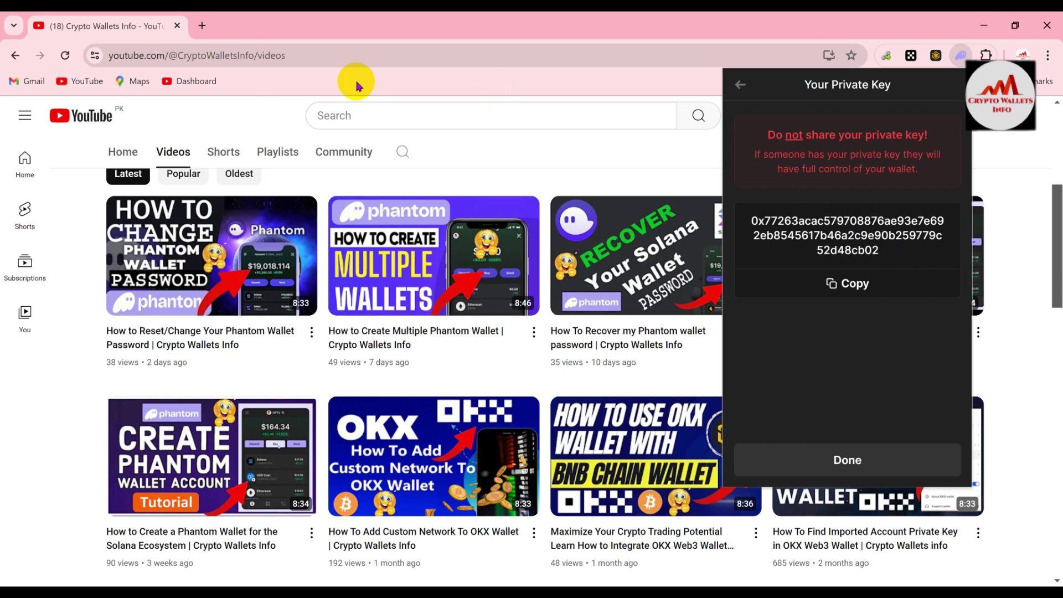
{"action": "left_click", "coordinate": [230, 100]}
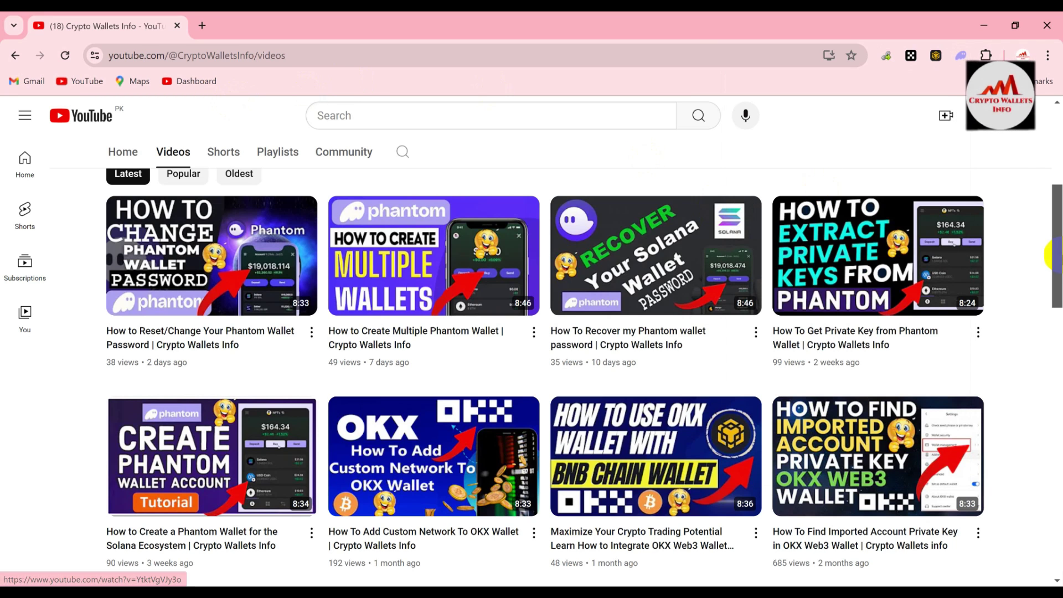
{"action": "left_click_drag", "start_coordinate": [1056, 255], "coordinate": [1057, 155]}
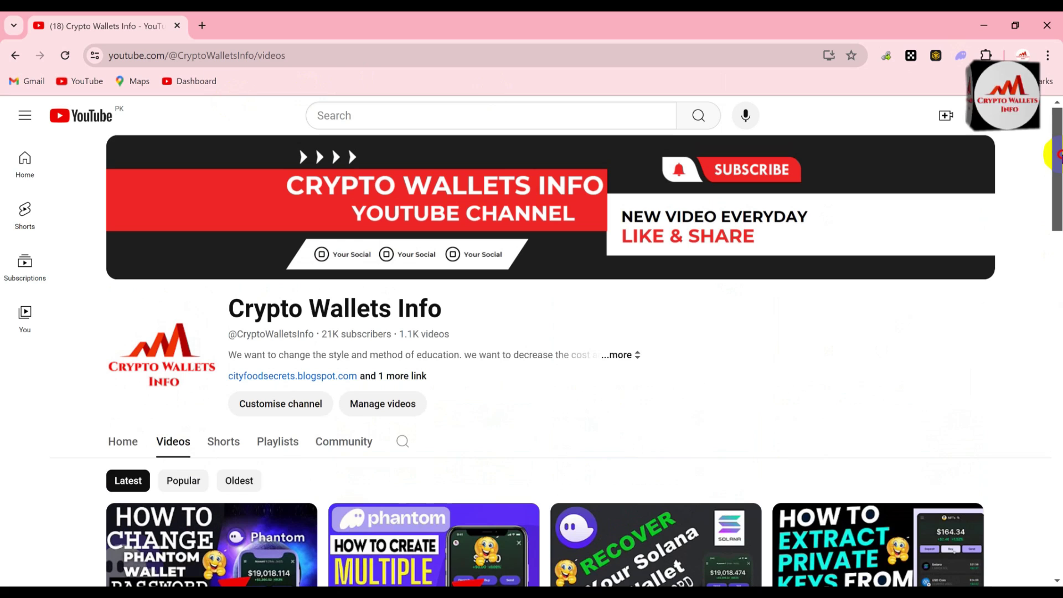